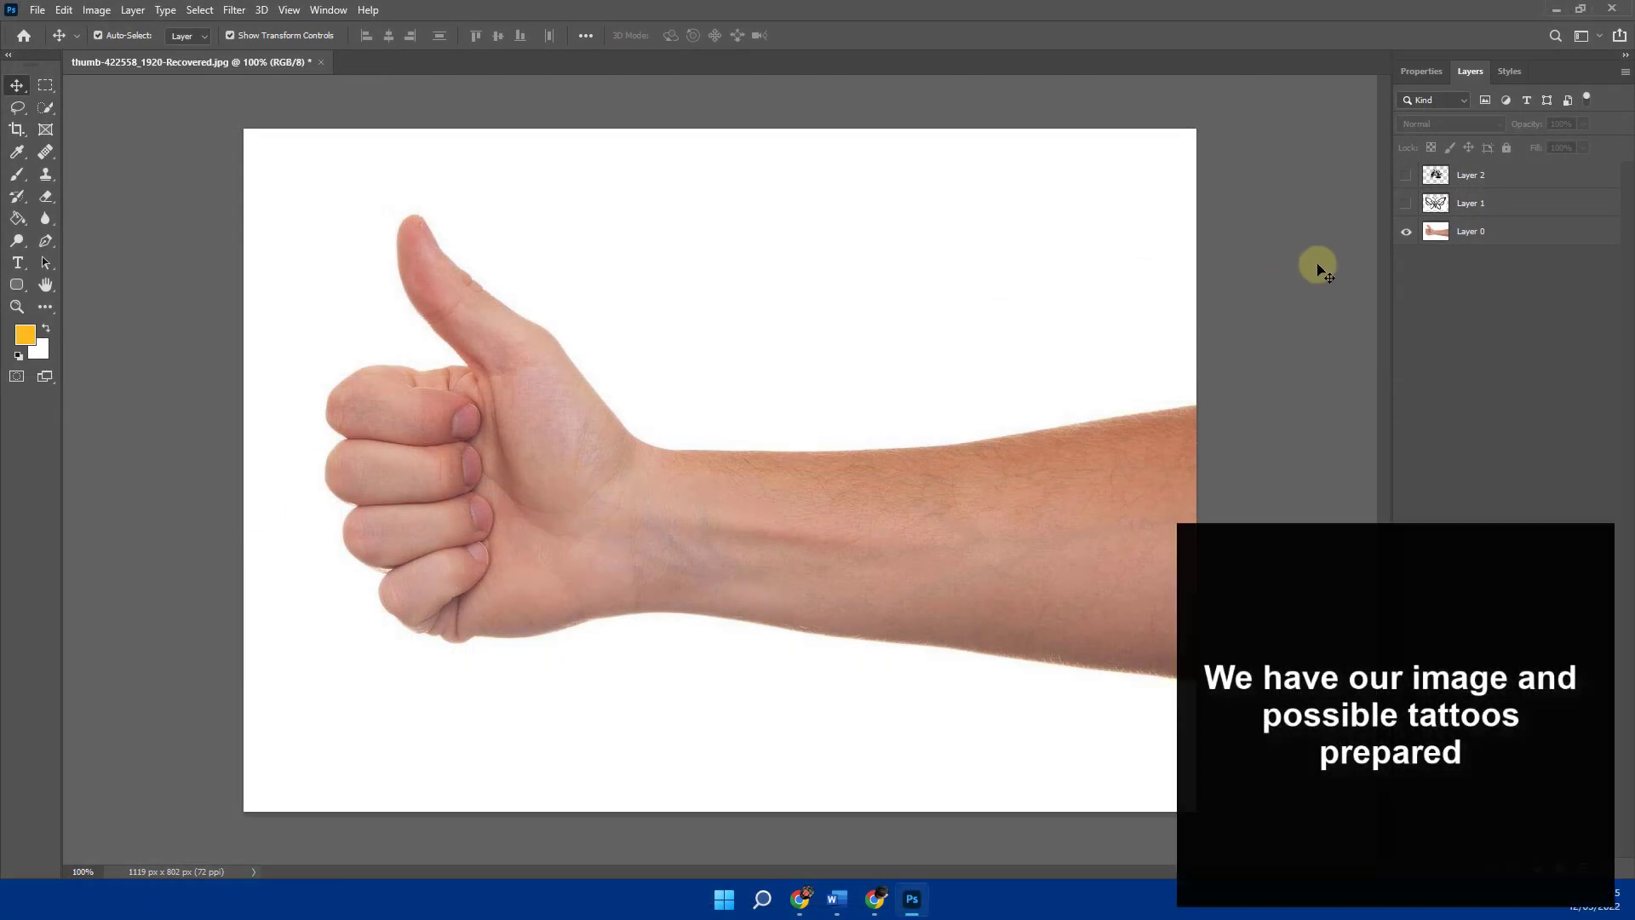
Step: Compare the butterfly and horse tattoos, then show and select the butterfly layer
click(1406, 202)
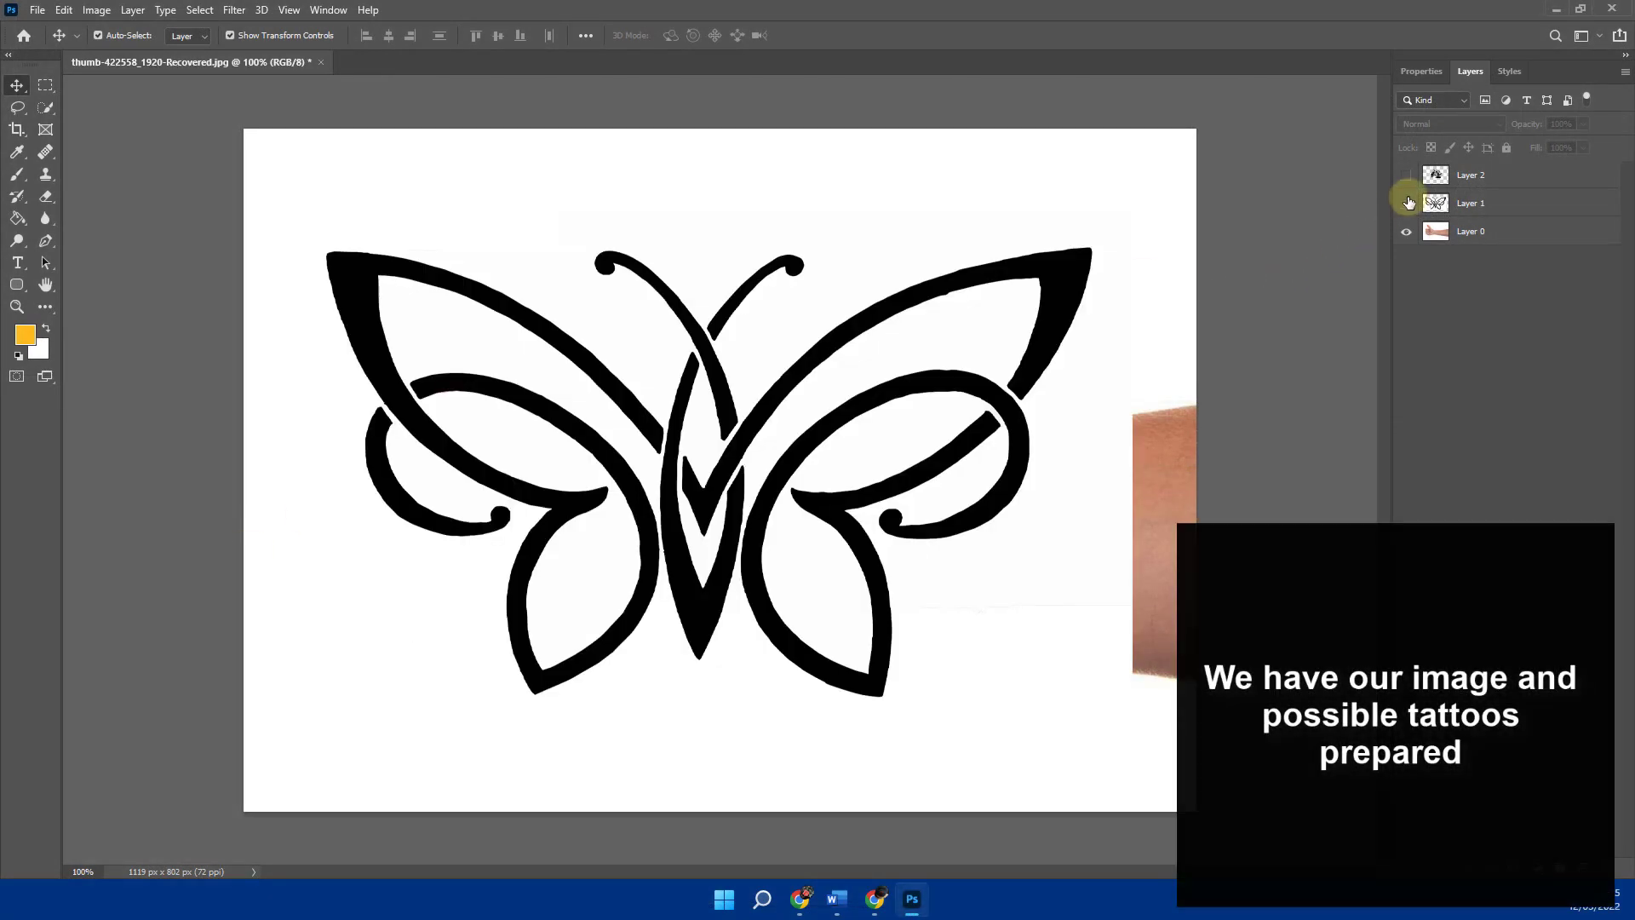
click(1407, 202)
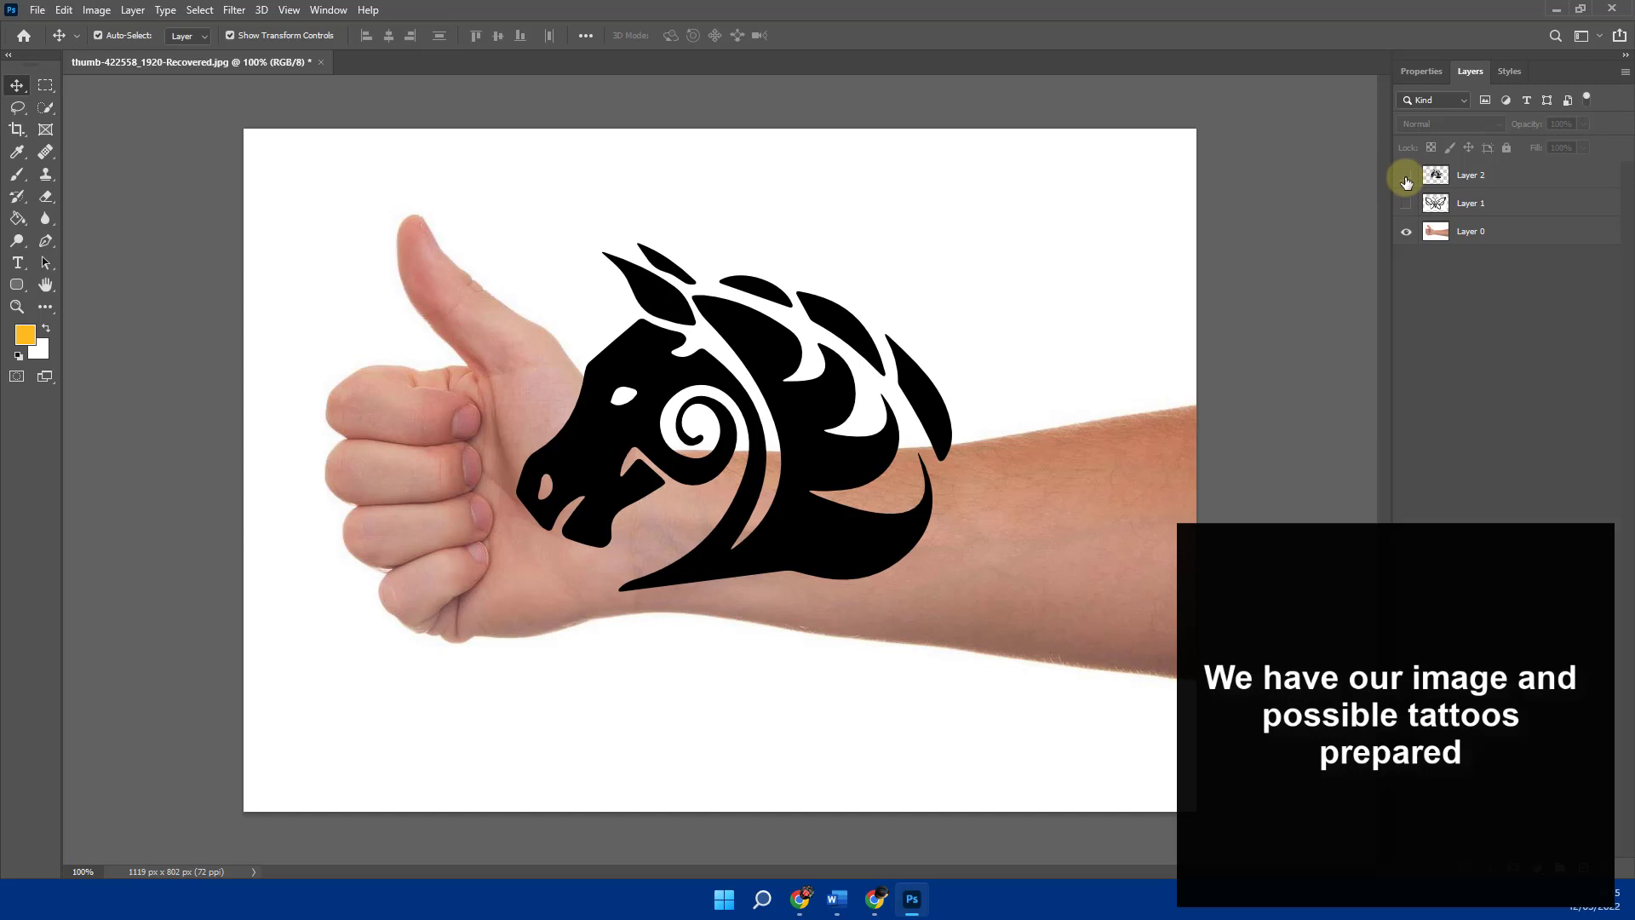
click(1406, 175)
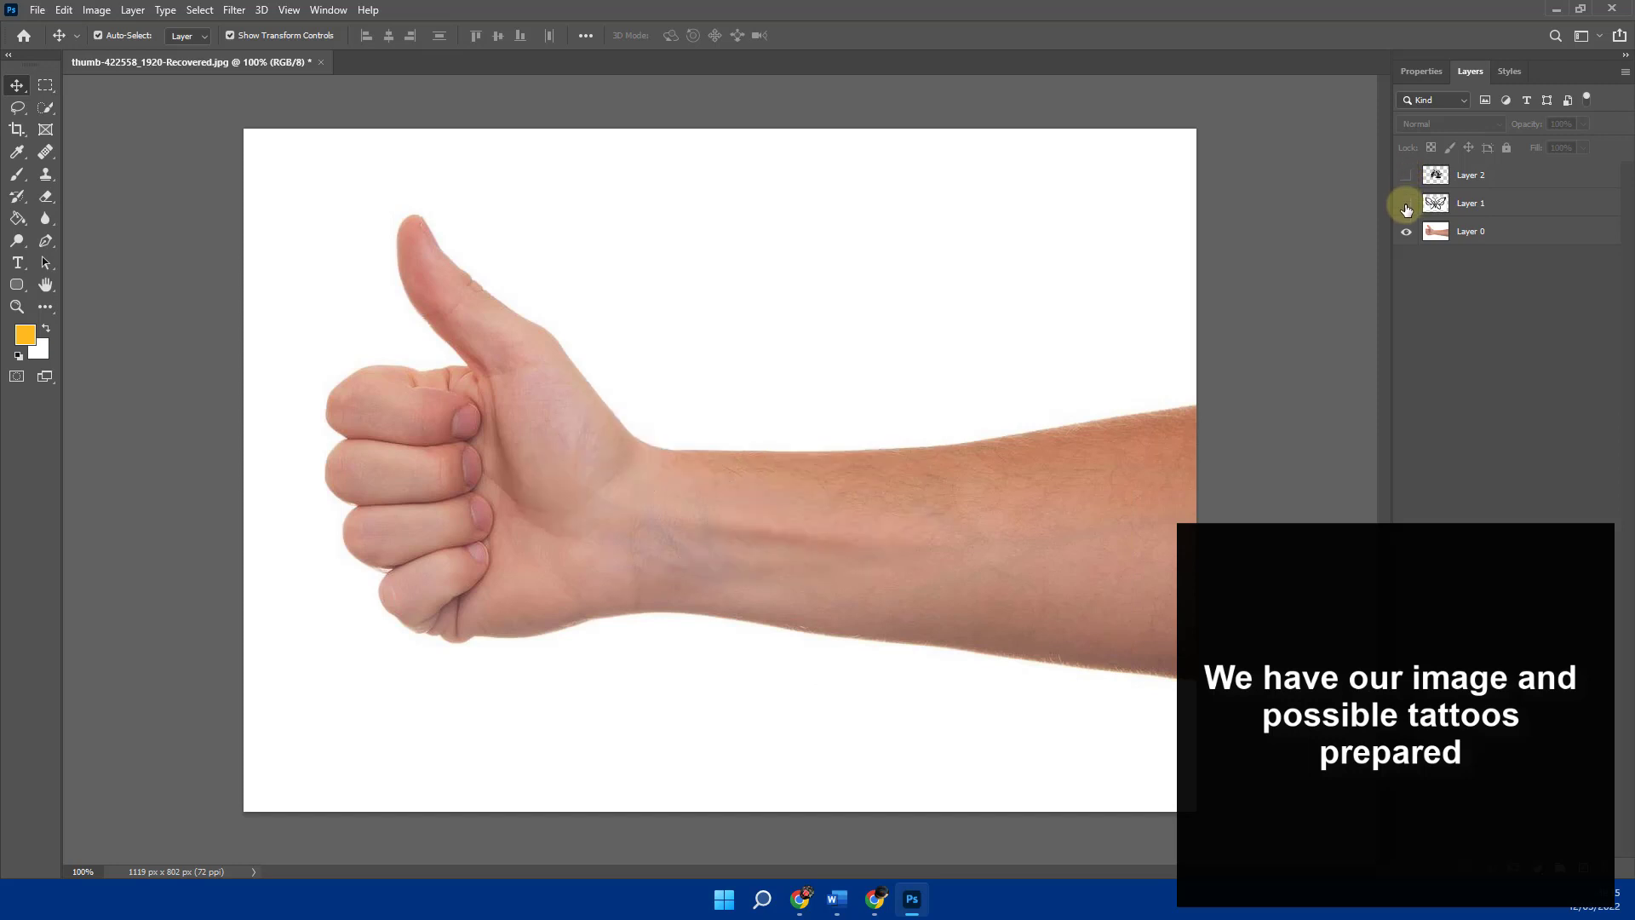
click(1406, 205)
Step: Nudge the butterfly tattoo over the photo and set its blend mode to Multiply
drag(803, 424, 841, 433)
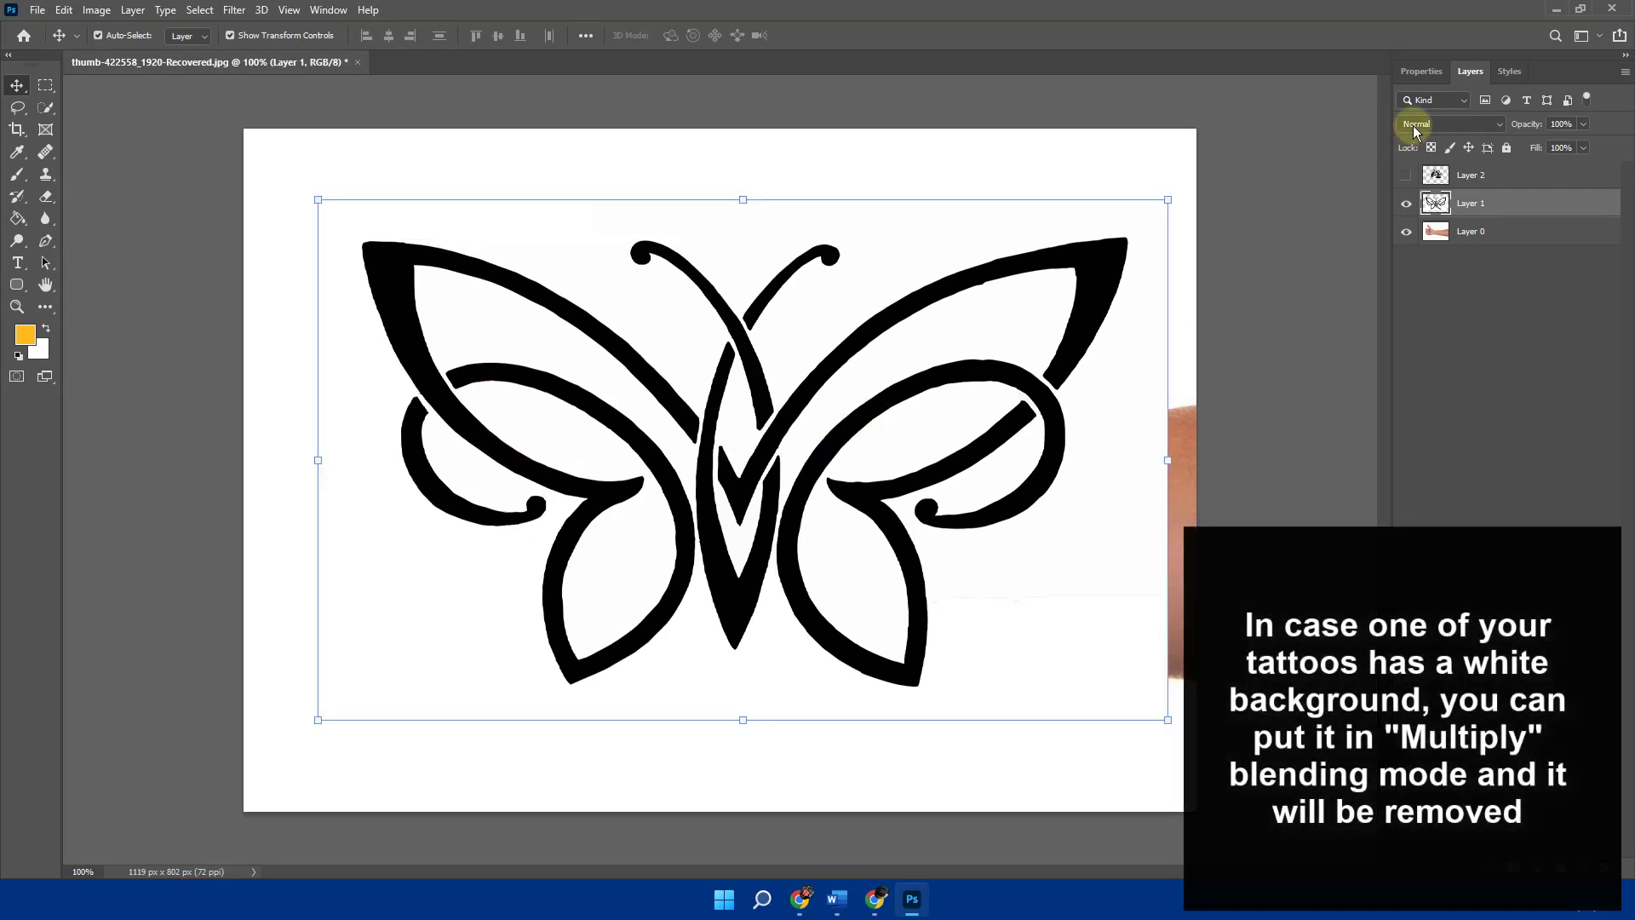
click(1416, 128)
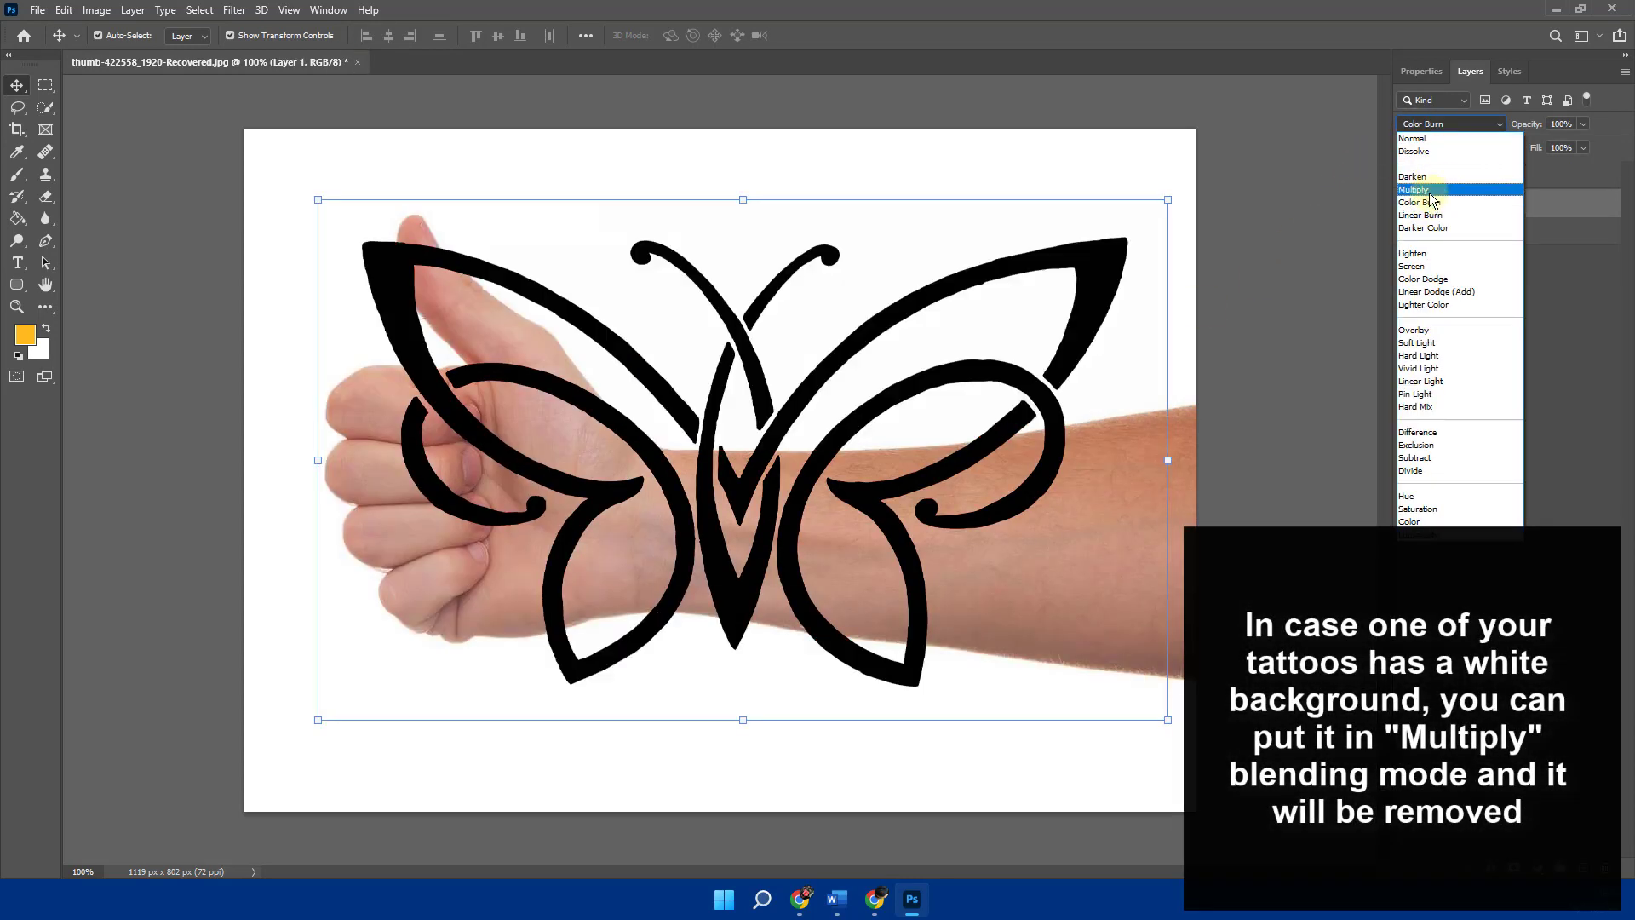
click(1429, 192)
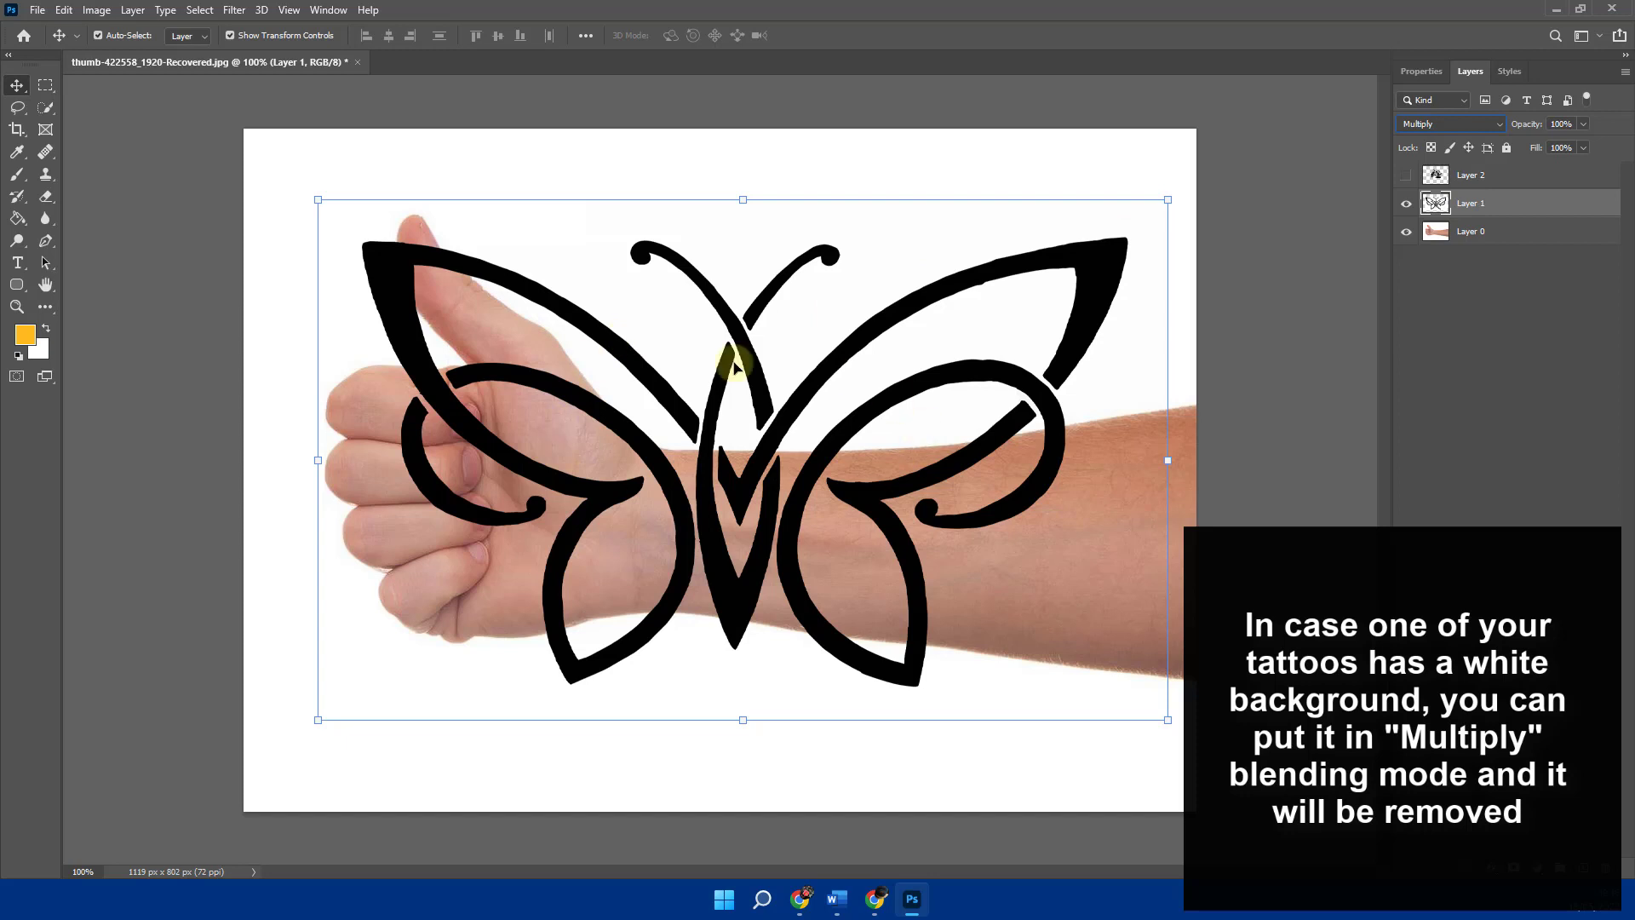
Step: Hide the butterfly, show the horse tattoo and move it onto the forearm
click(1405, 202)
click(1406, 174)
mouse_move(930, 409)
mouse_down()
mouse_move(1173, 509)
mouse_move(1052, 511)
mouse_move(1138, 511)
mouse_move(1122, 522)
mouse_move(1158, 519)
mouse_move(1154, 535)
mouse_up()
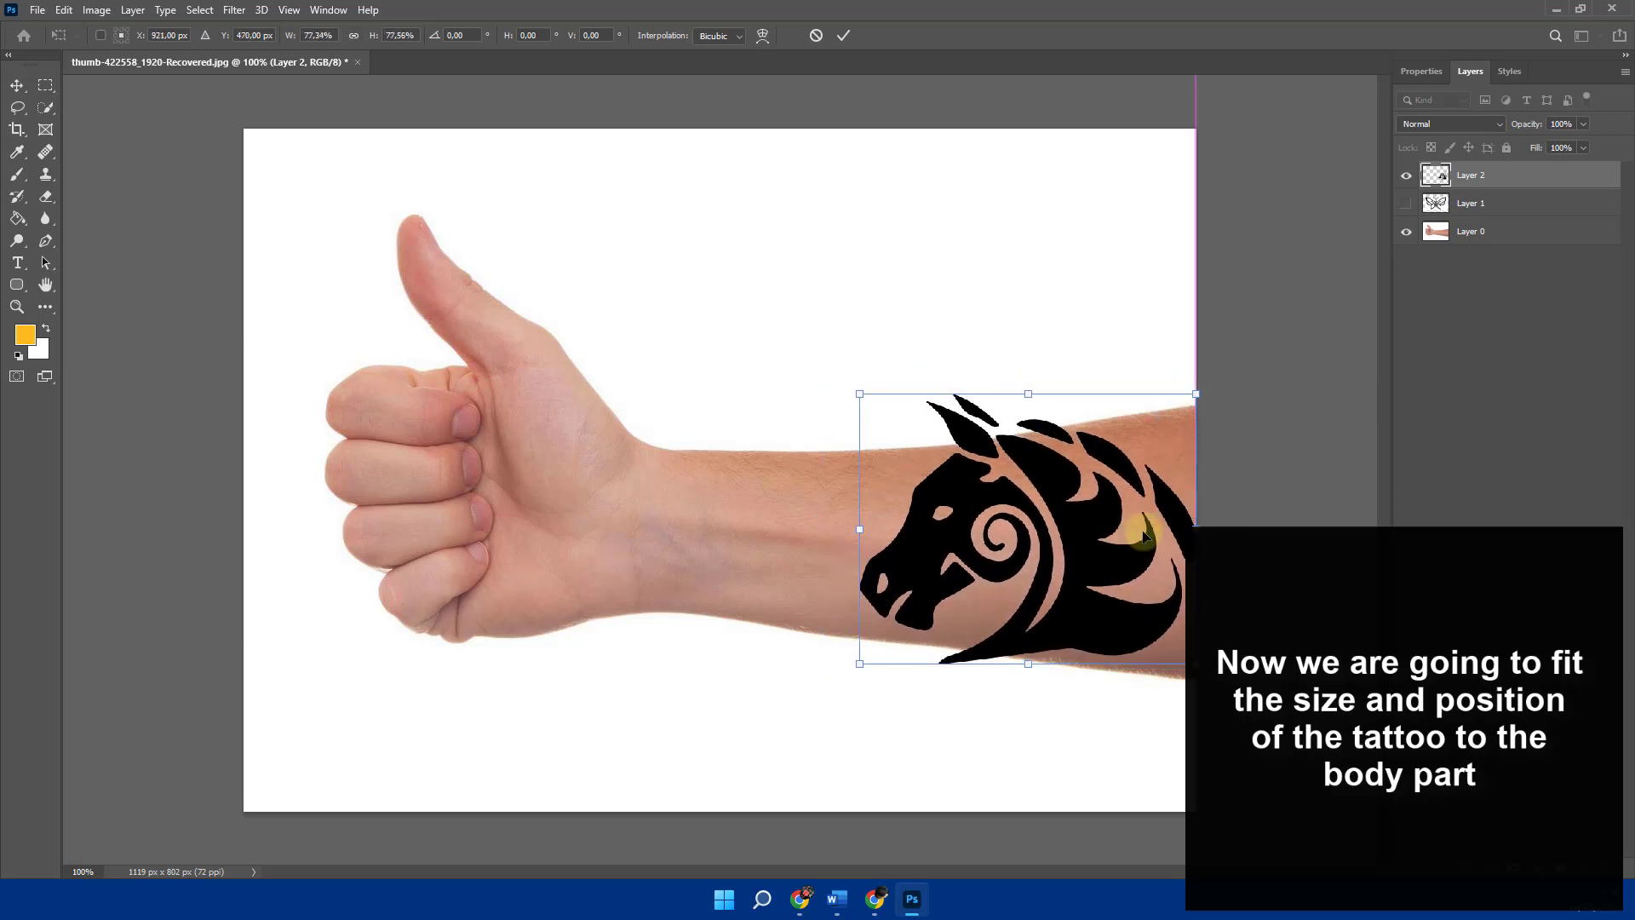
Step: Commit the horse tattoo, scale it slightly and shift it right and down on the forearm
key(Return)
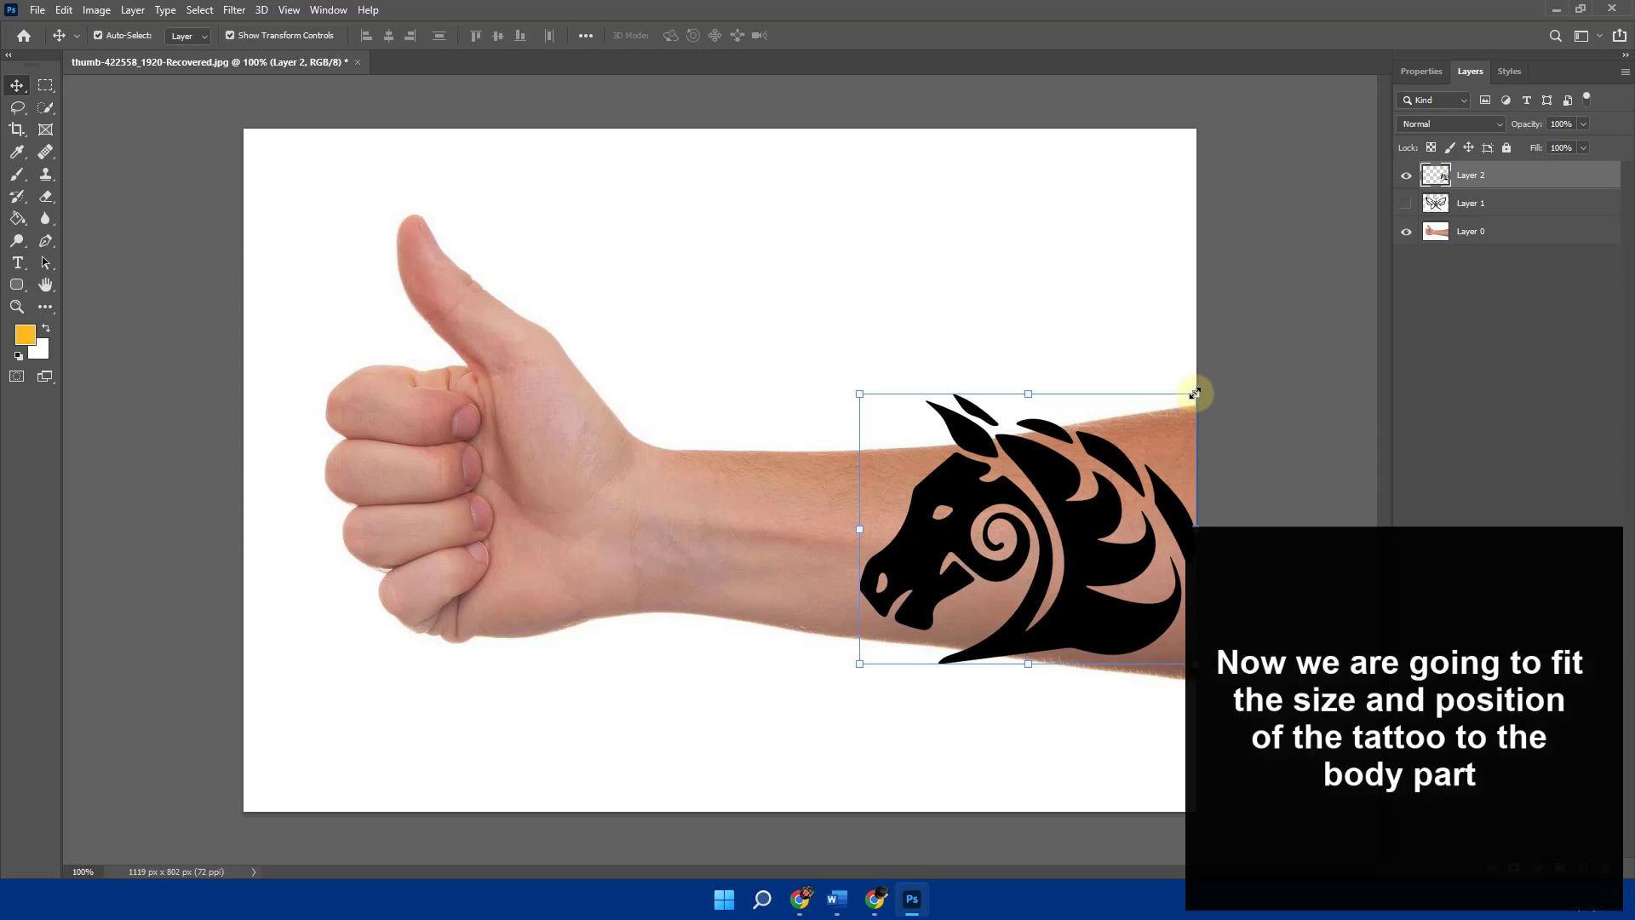
drag(1194, 394, 1188, 403)
drag(1118, 501, 1135, 503)
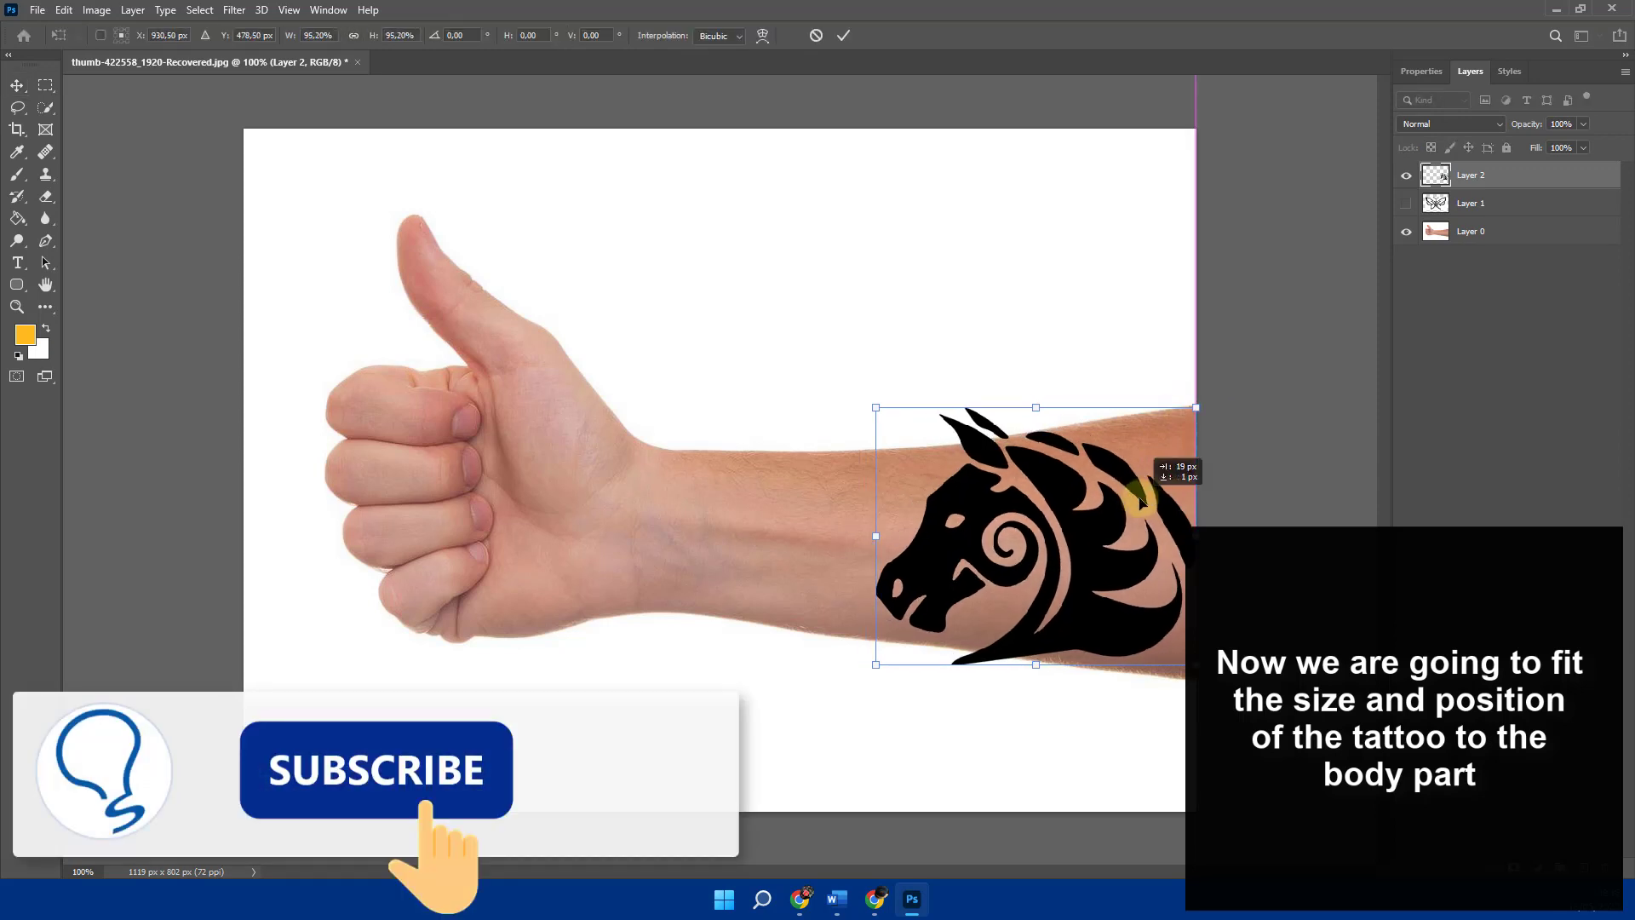
key(Return)
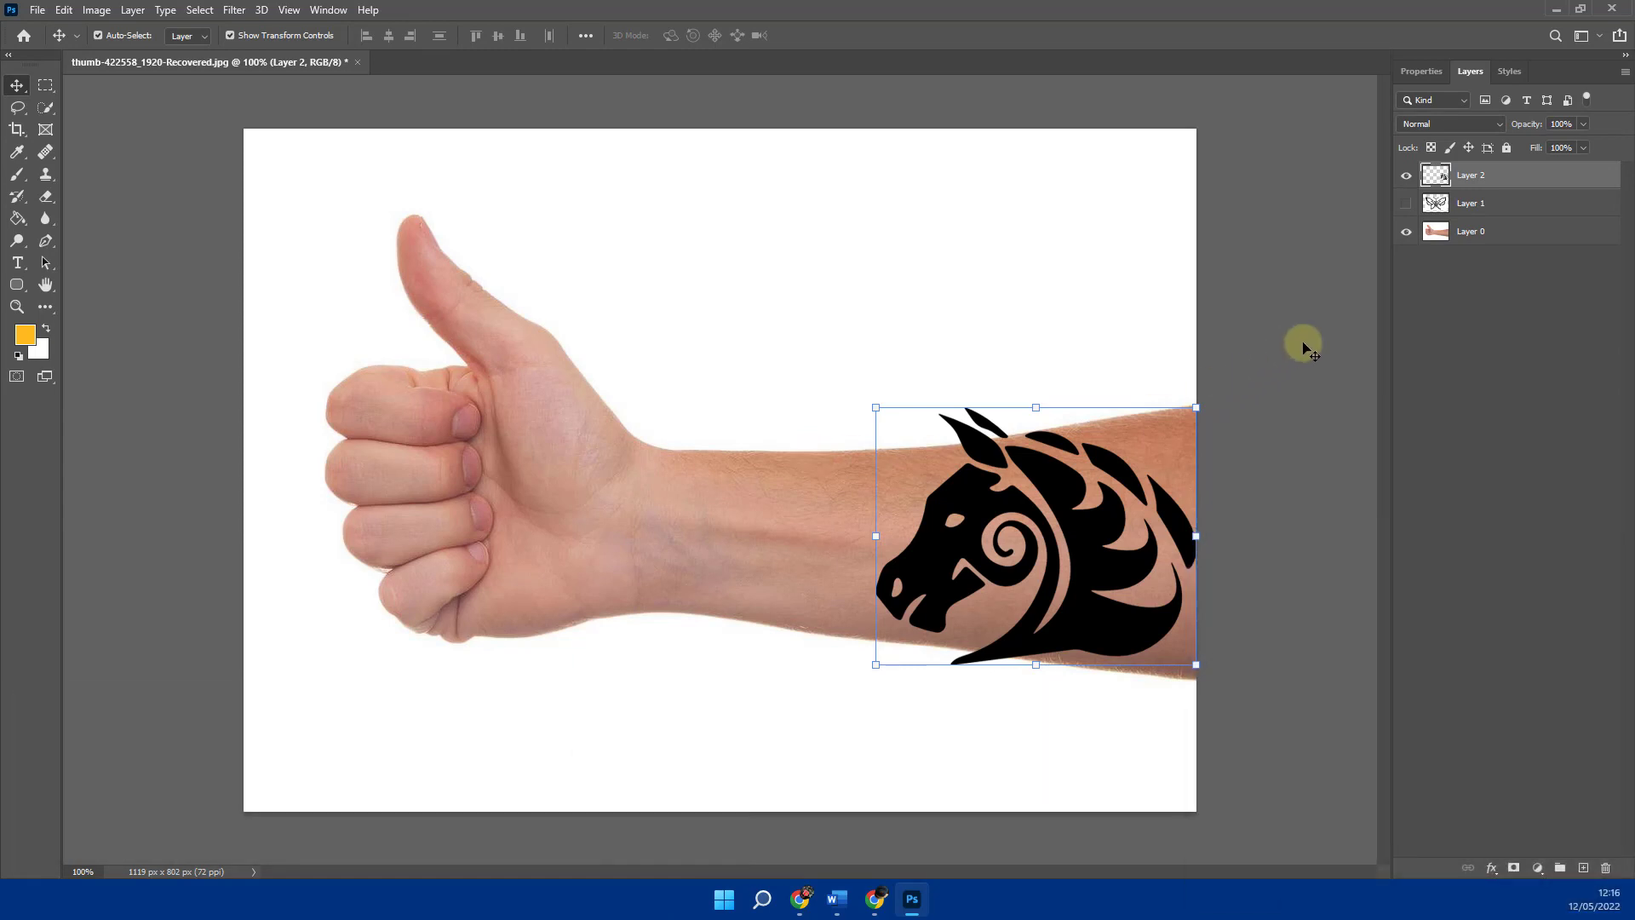
click(234, 10)
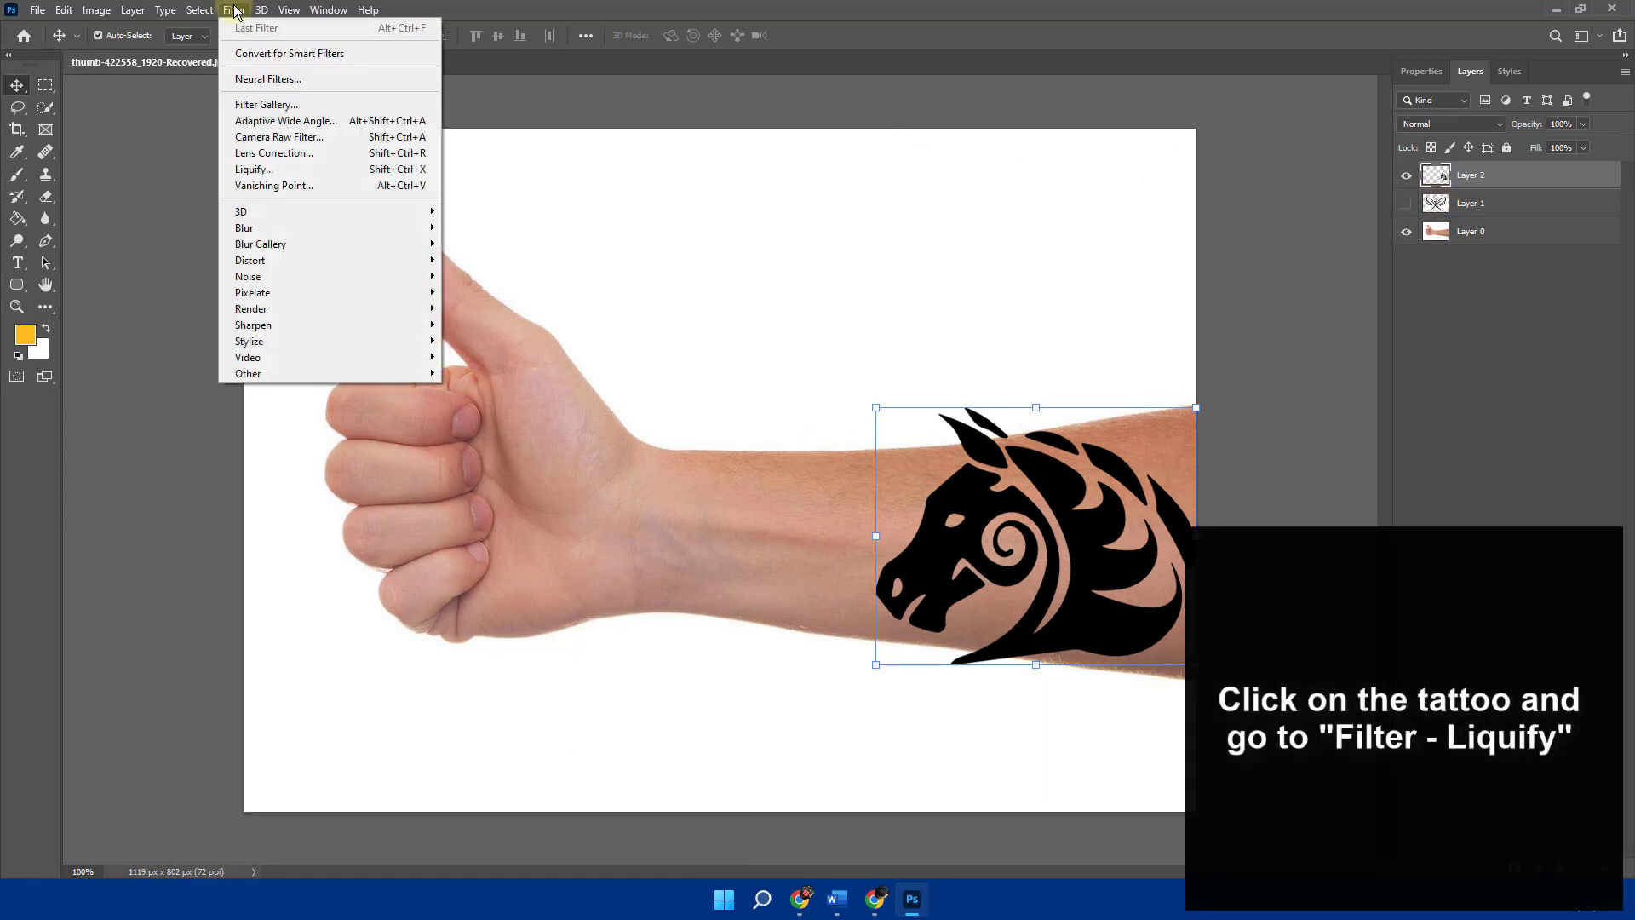
Step: Open Liquify with the Layer 0 backdrop in Behind mode at about 66% opacity
click(257, 169)
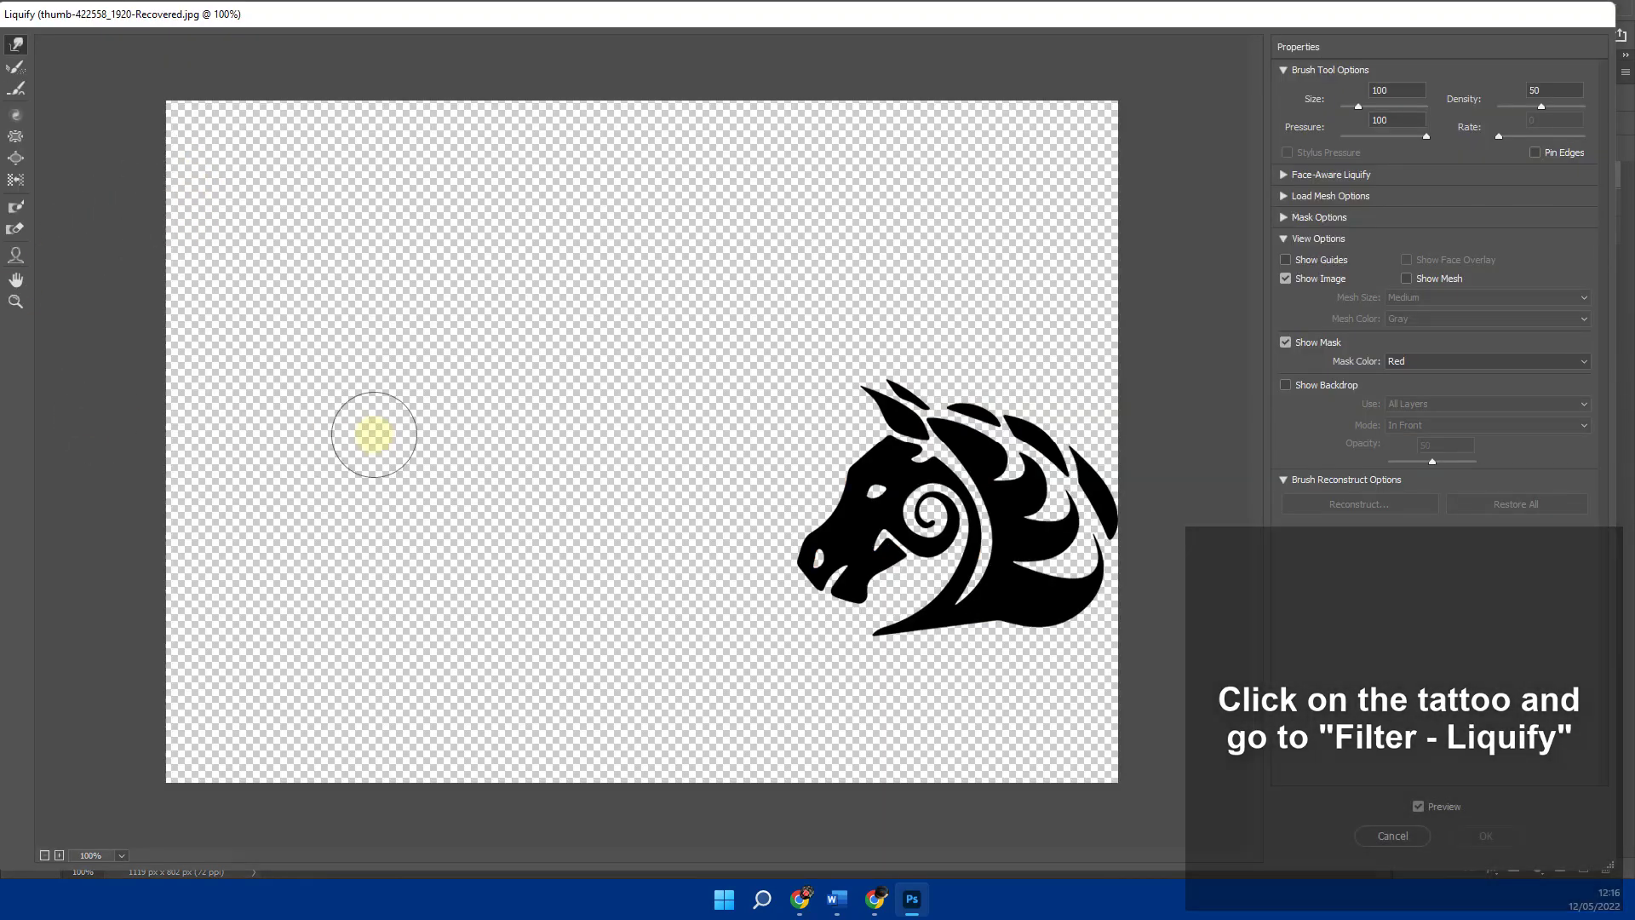
click(1312, 384)
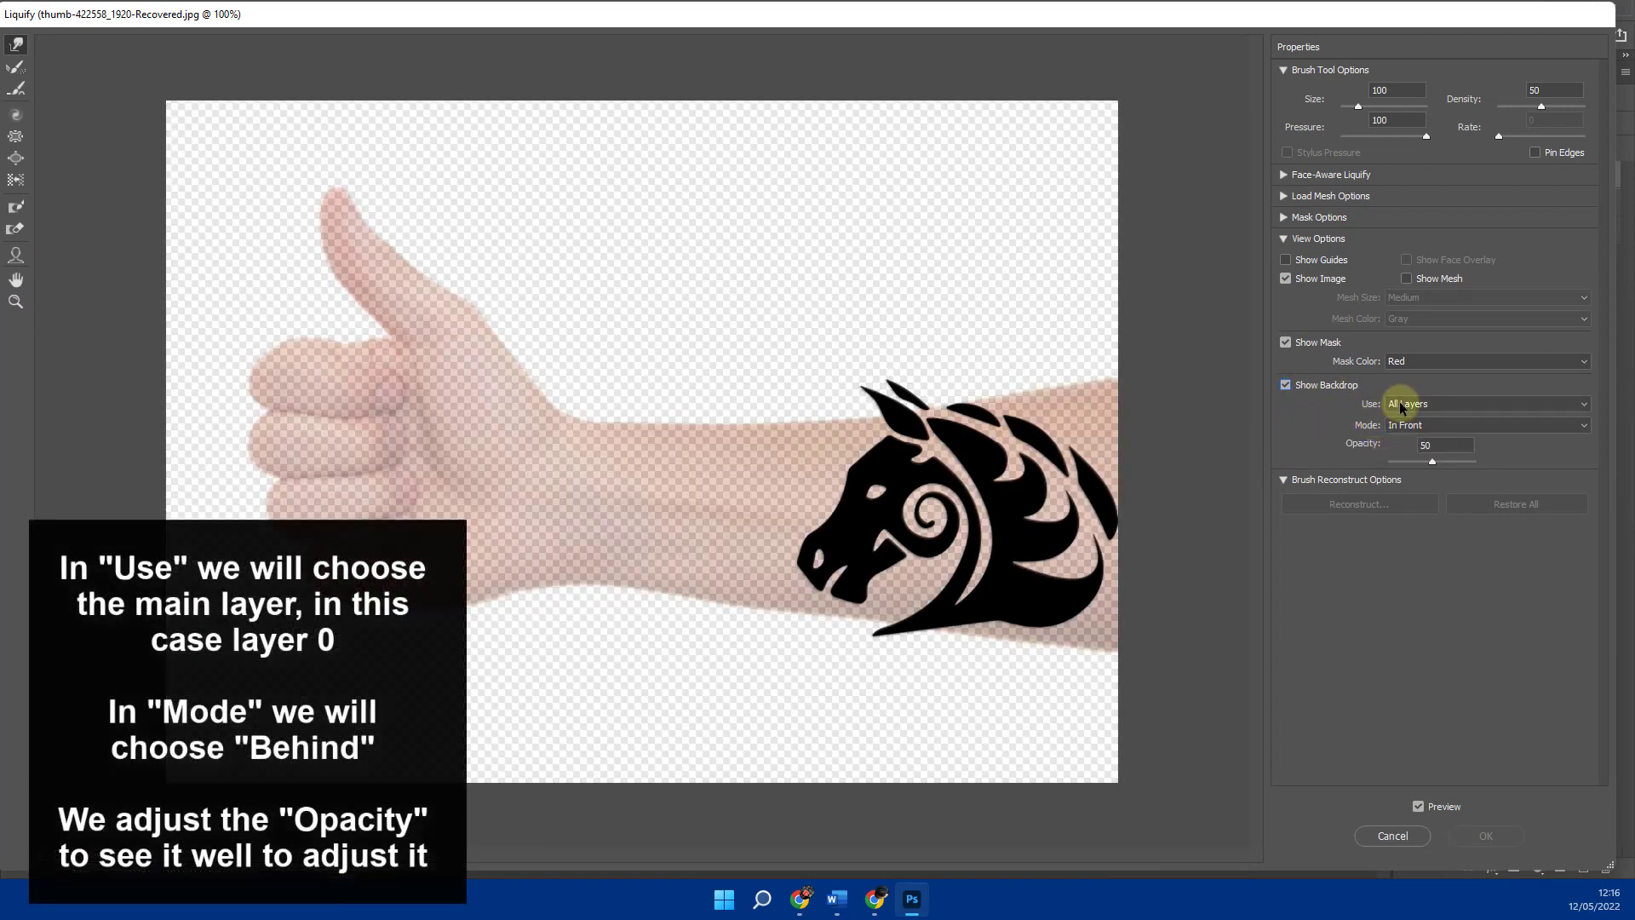
click(1401, 404)
click(1401, 431)
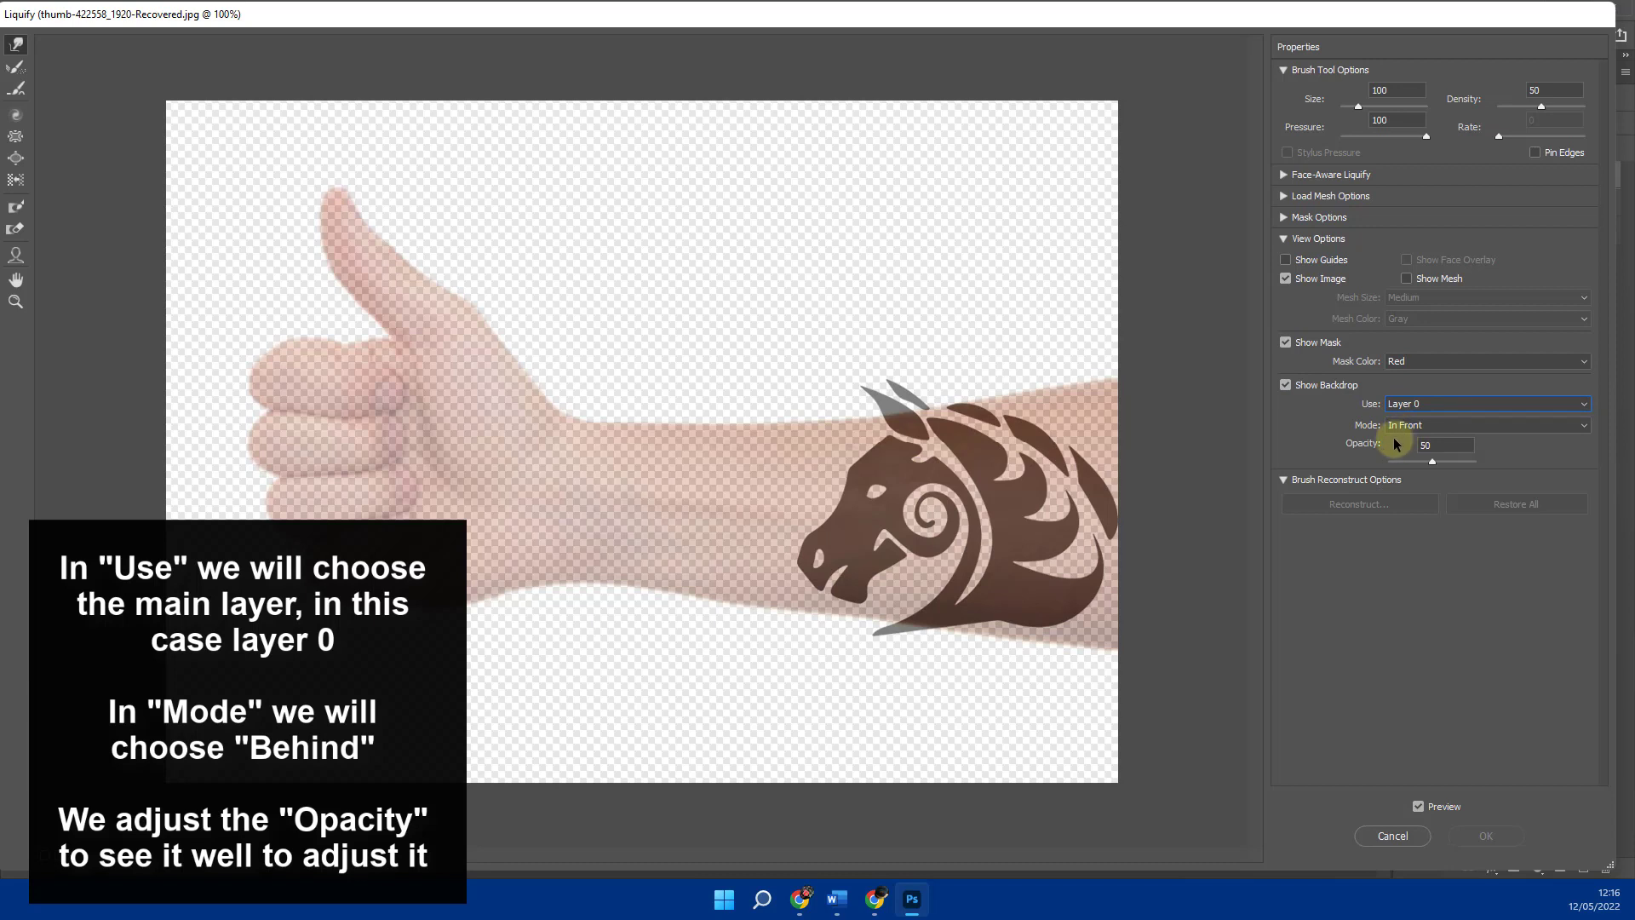
click(1395, 431)
click(1398, 452)
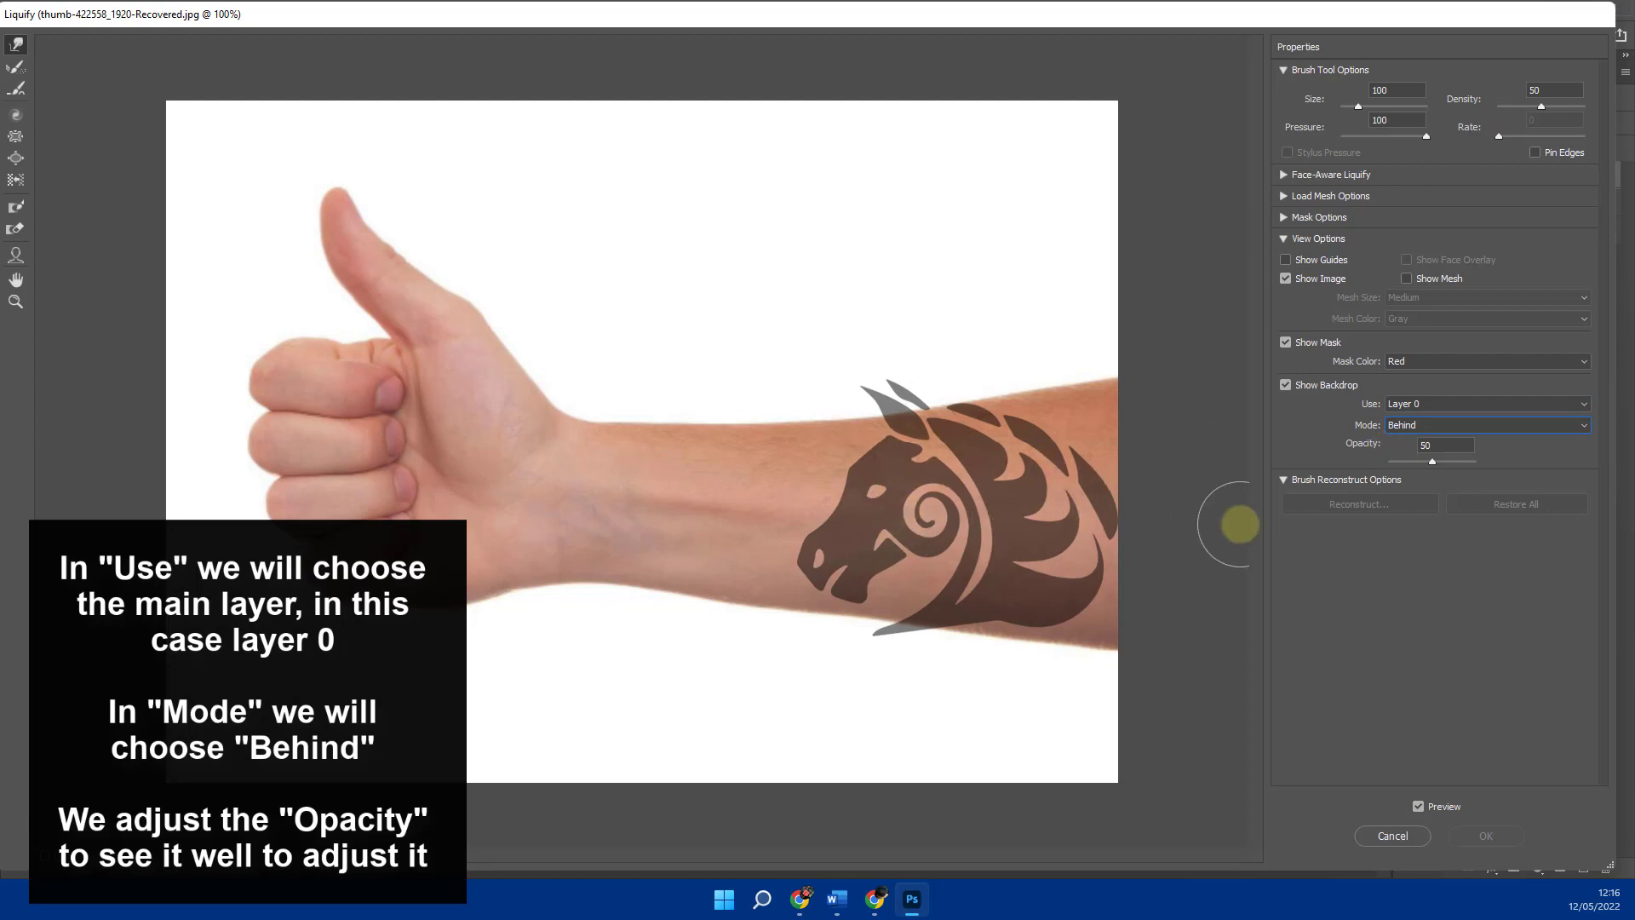
drag(1433, 466, 1446, 465)
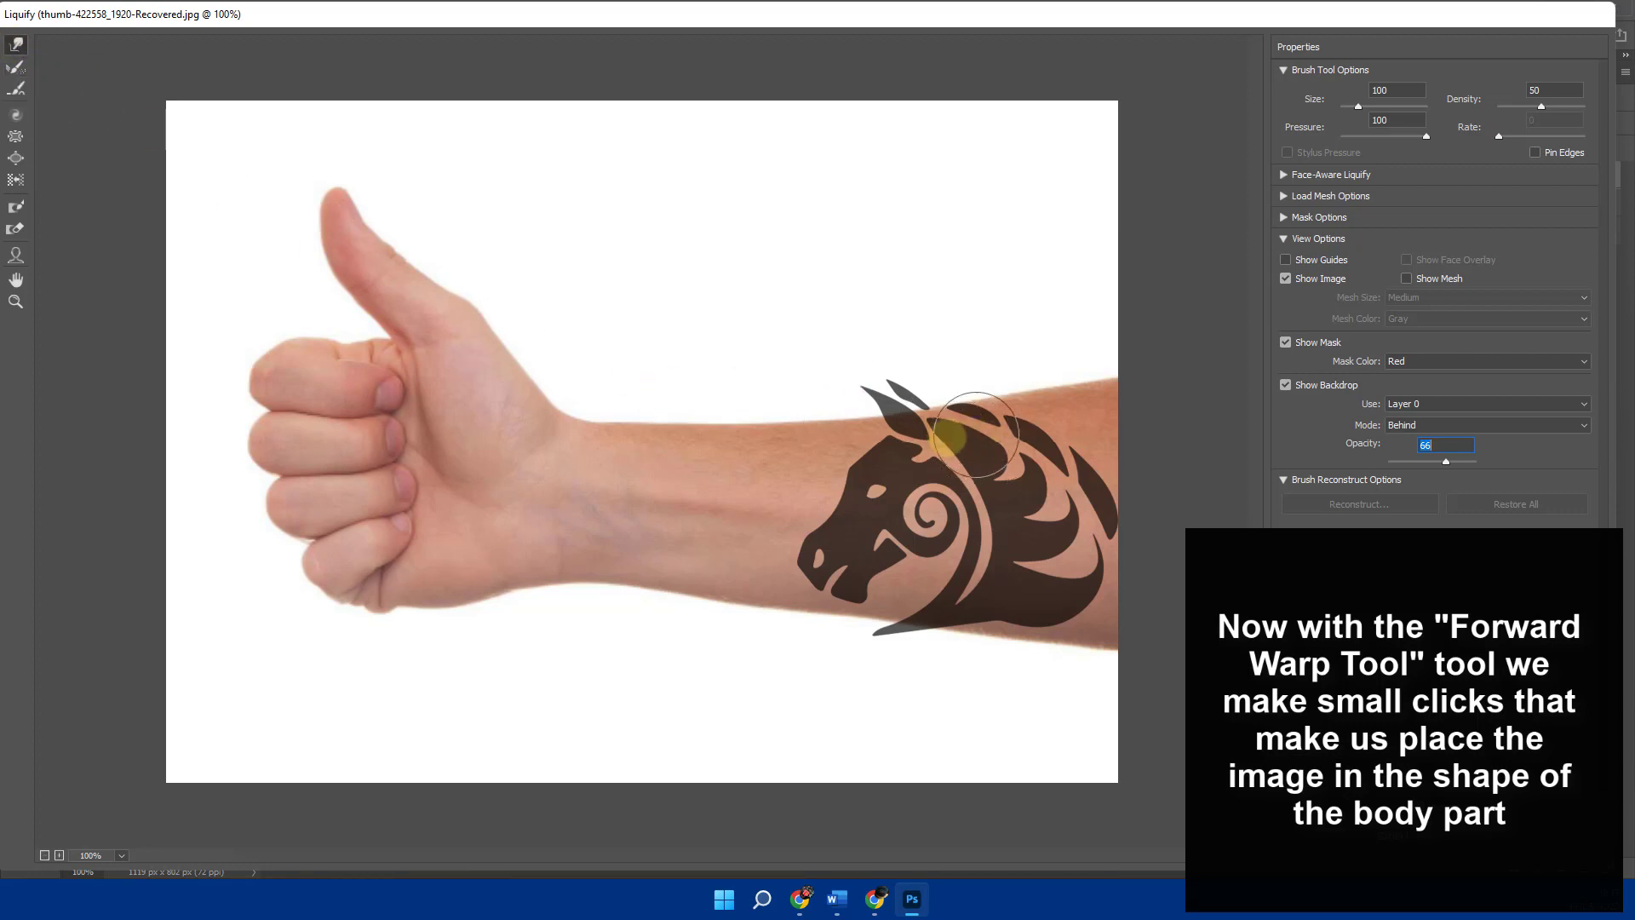
Step: Forward-warp the horse's ear, jaw and mane to follow the arm's curve, then apply Liquify
click(877, 418)
mouse_move(877, 422)
mouse_down()
mouse_move(871, 409)
mouse_move(830, 426)
mouse_move(962, 394)
mouse_move(1052, 420)
mouse_move(1063, 464)
mouse_move(1102, 453)
mouse_move(1066, 430)
mouse_move(1079, 529)
mouse_move(1062, 621)
mouse_up()
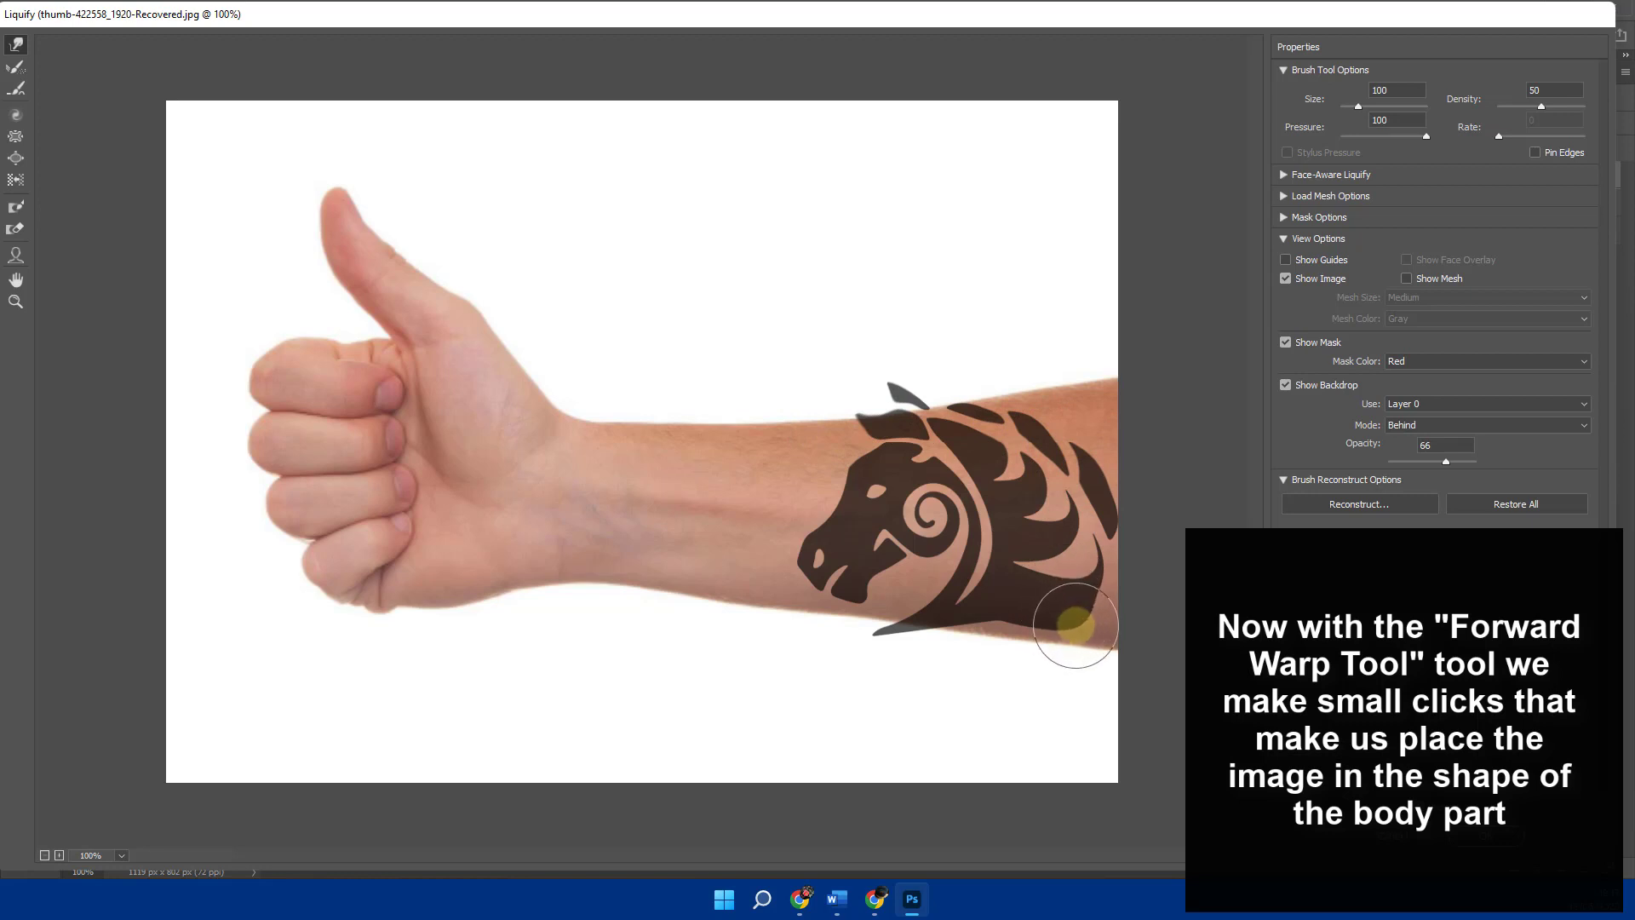
mouse_move(809, 565)
mouse_down()
mouse_move(824, 500)
mouse_move(846, 499)
mouse_move(866, 453)
mouse_move(886, 584)
mouse_move(846, 589)
mouse_move(931, 642)
mouse_move(1014, 649)
mouse_move(979, 609)
mouse_move(861, 618)
mouse_move(865, 596)
mouse_move(884, 611)
mouse_up()
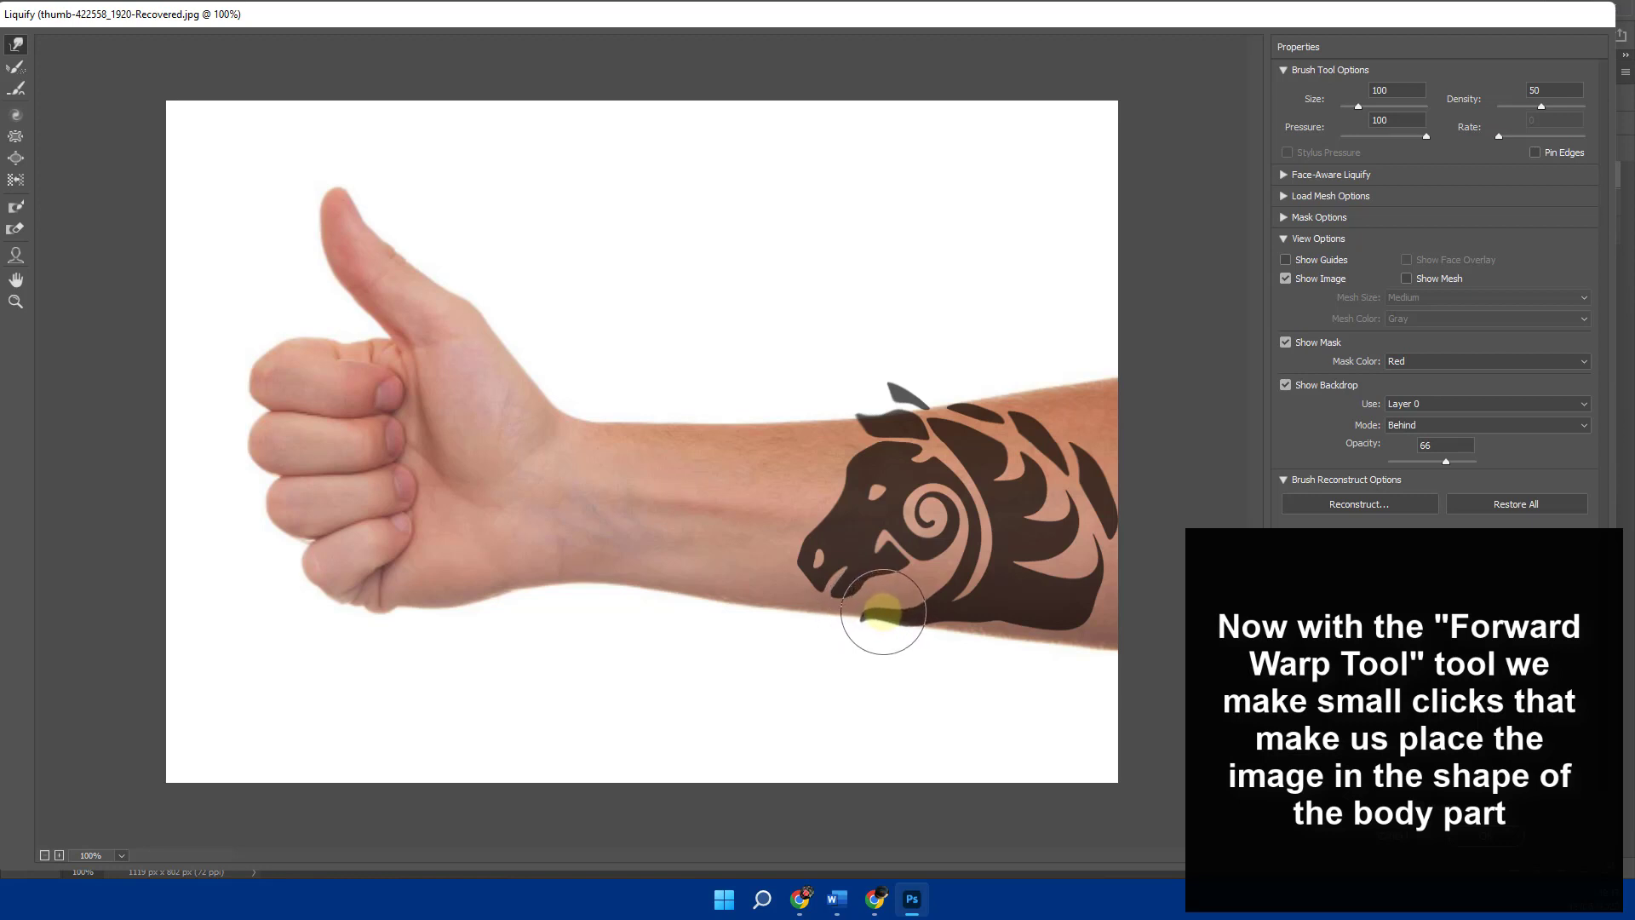
mouse_move(876, 409)
mouse_down()
mouse_move(967, 411)
mouse_move(974, 437)
mouse_move(1059, 468)
mouse_up()
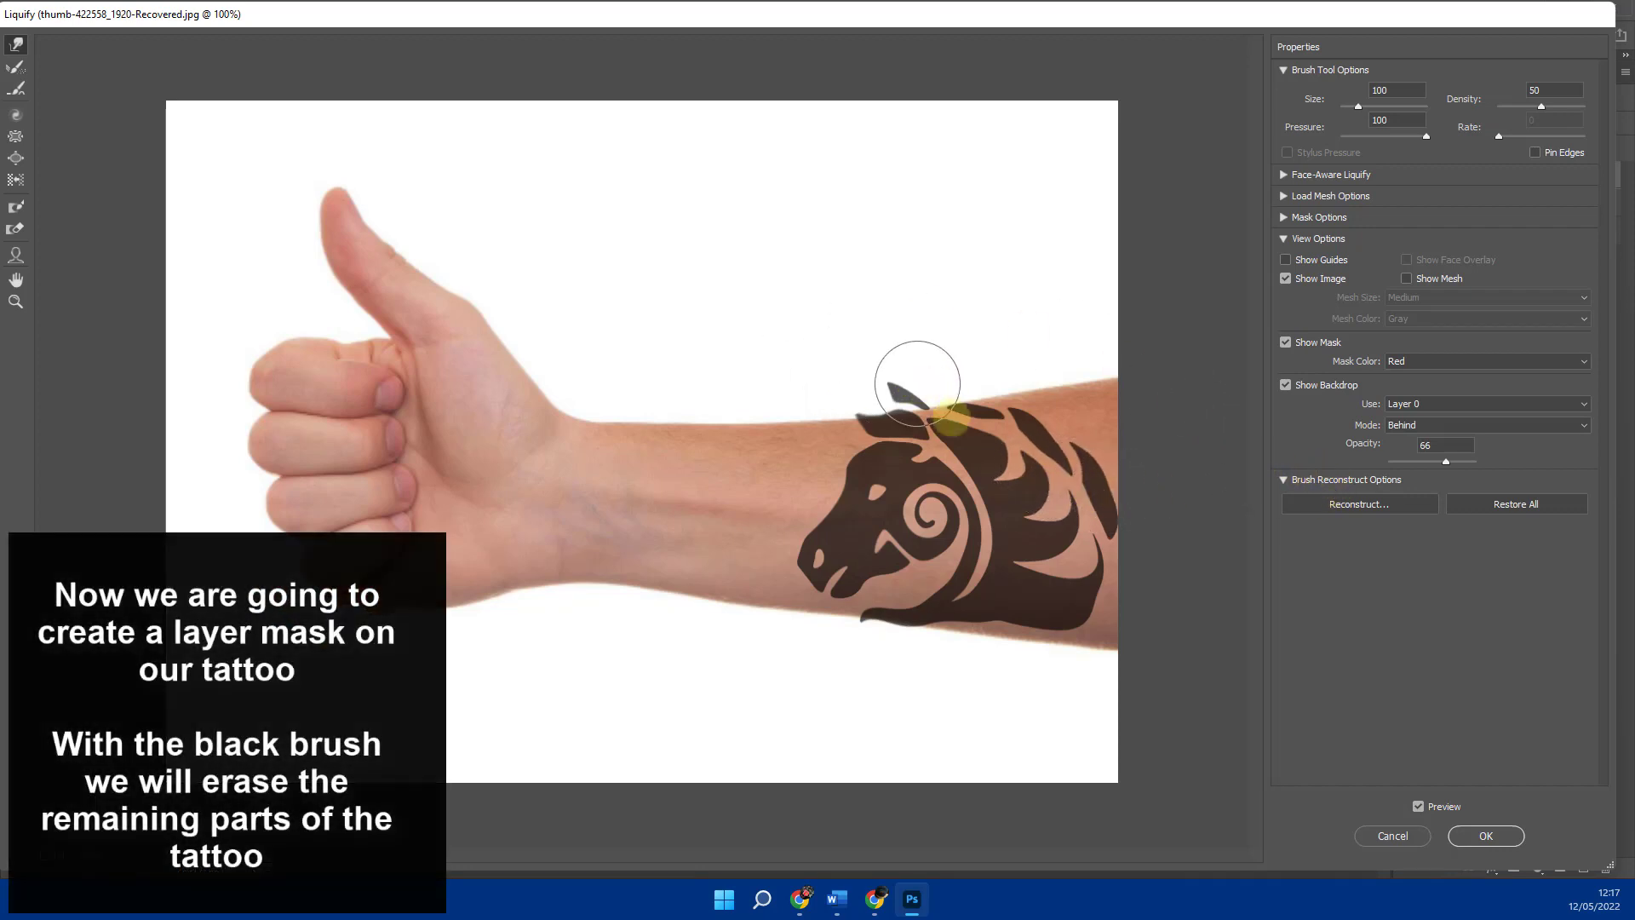
click(1354, 819)
click(1482, 837)
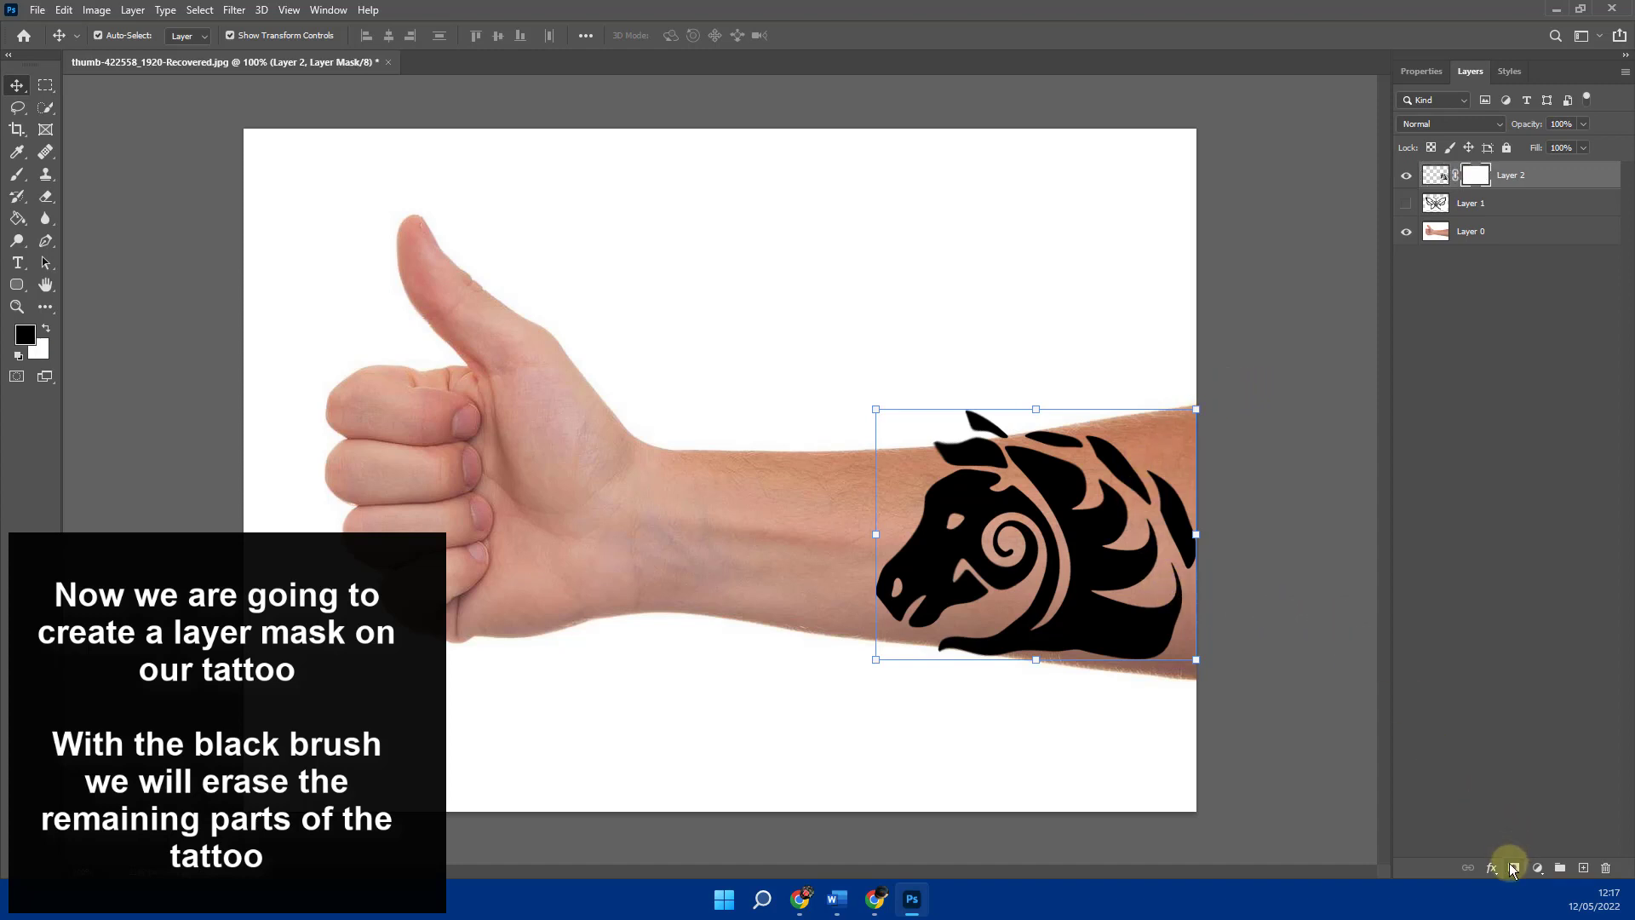
Step: Target the tattoo's layer mask and try masking the bump on its top edge, then undo
click(17, 174)
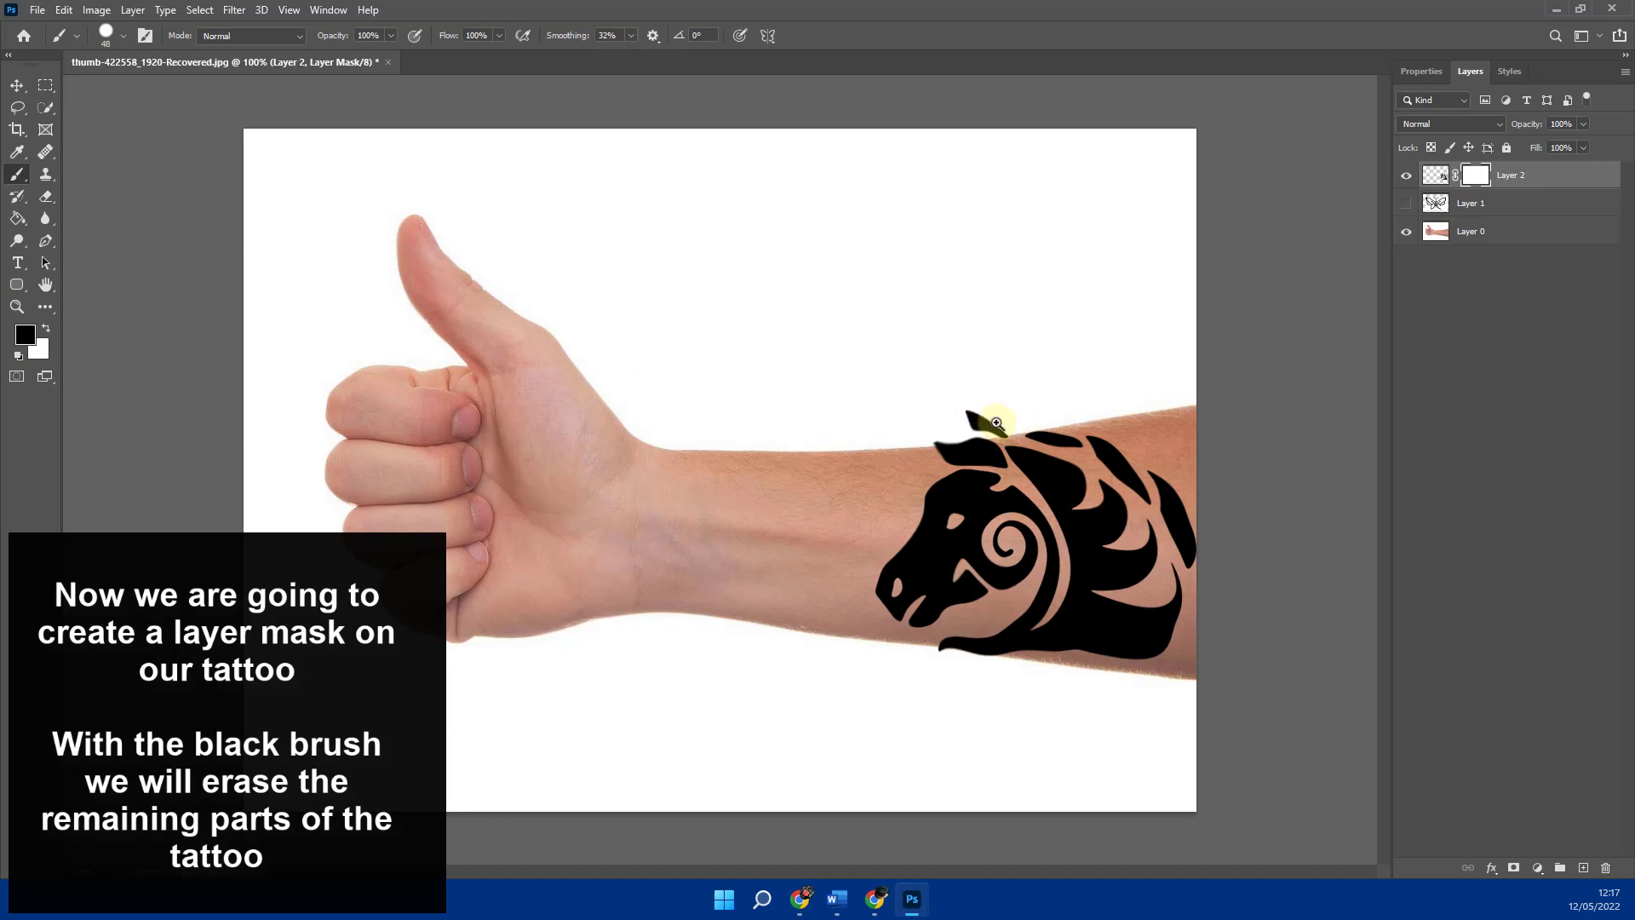
scroll(996, 424, up, 2)
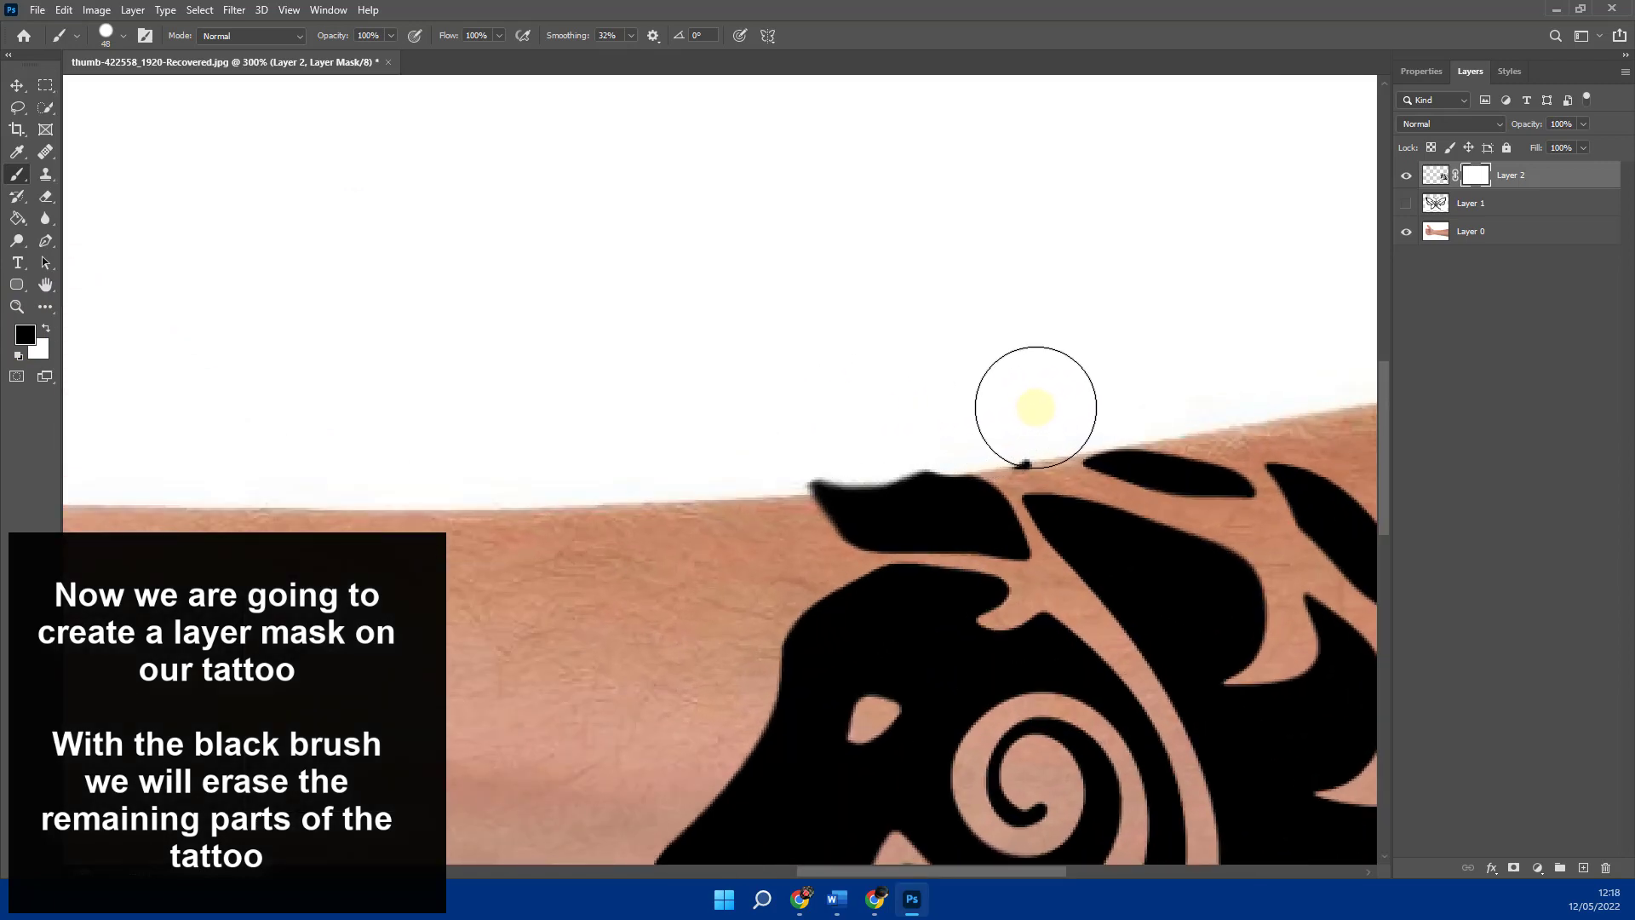
drag(1035, 407, 777, 437)
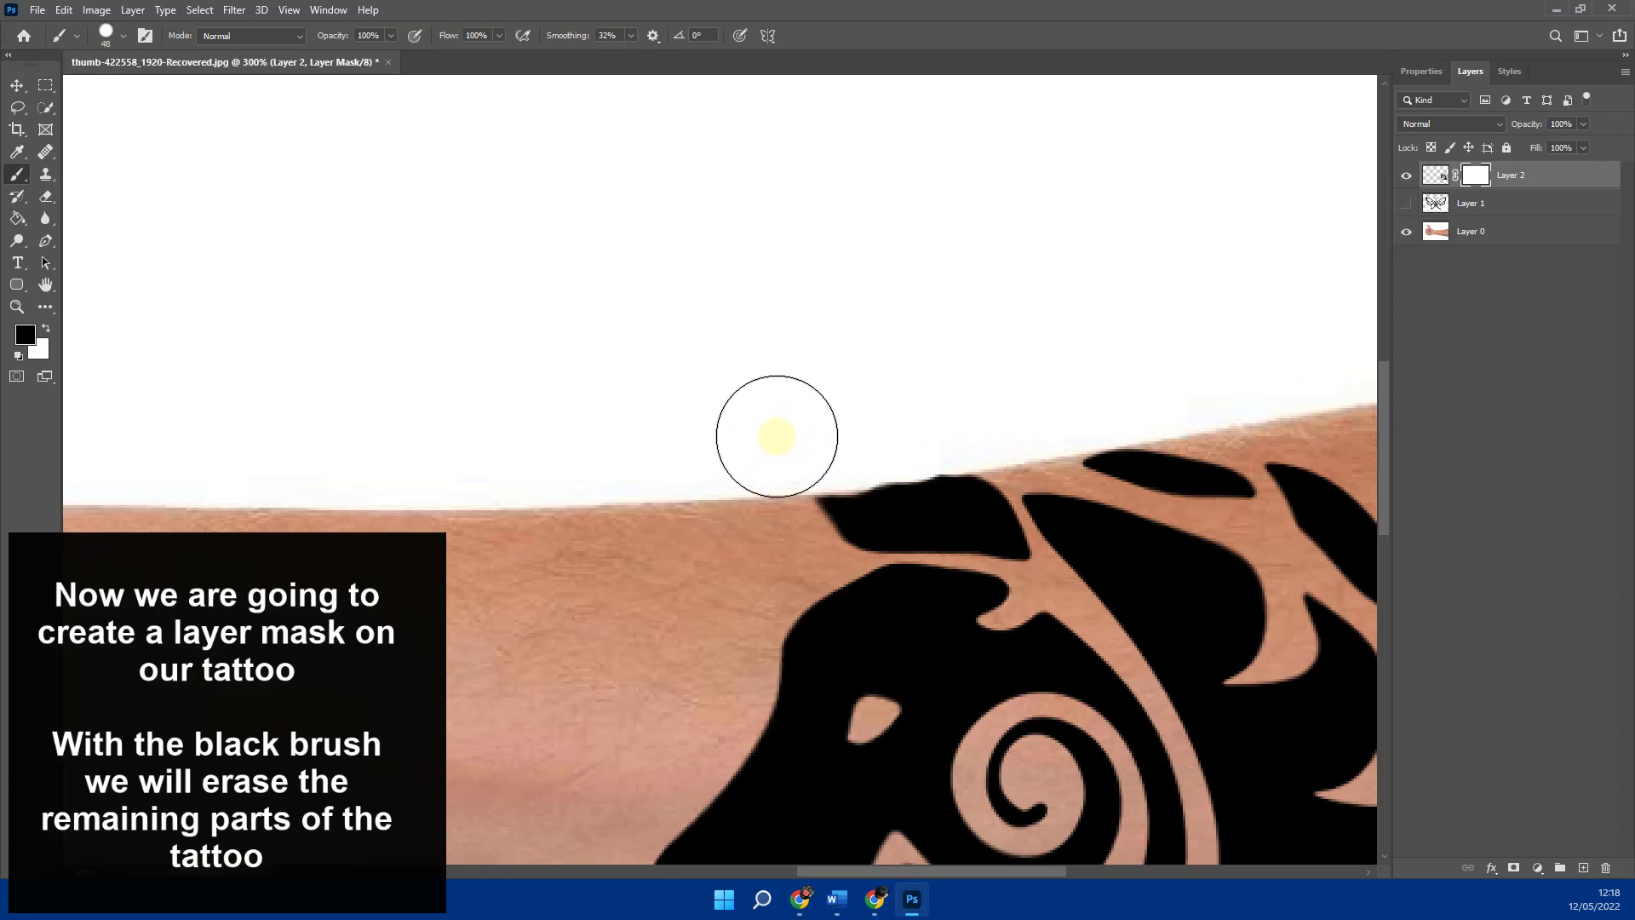
key(ctrl+z)
Step: Set the brush to 32 px and paint out the tattoo spike and streak above the arm
right_click(880, 415)
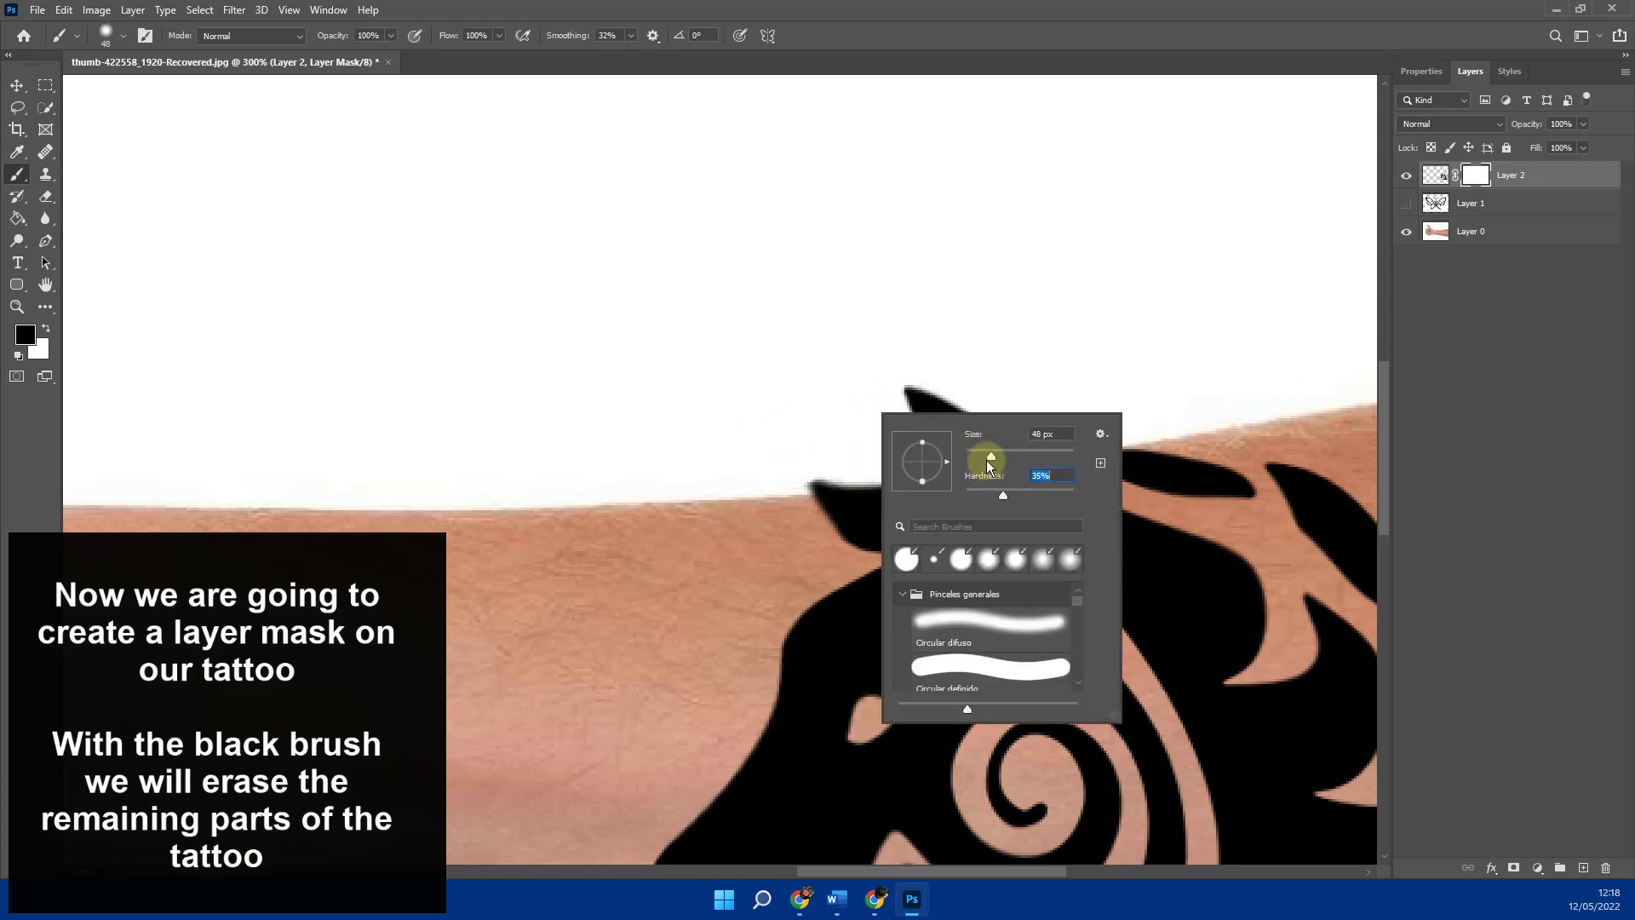
mouse_move(987, 467)
mouse_down()
mouse_move(977, 456)
mouse_move(1018, 445)
mouse_up()
click(784, 456)
key(ctrl+z)
drag(894, 438, 1047, 392)
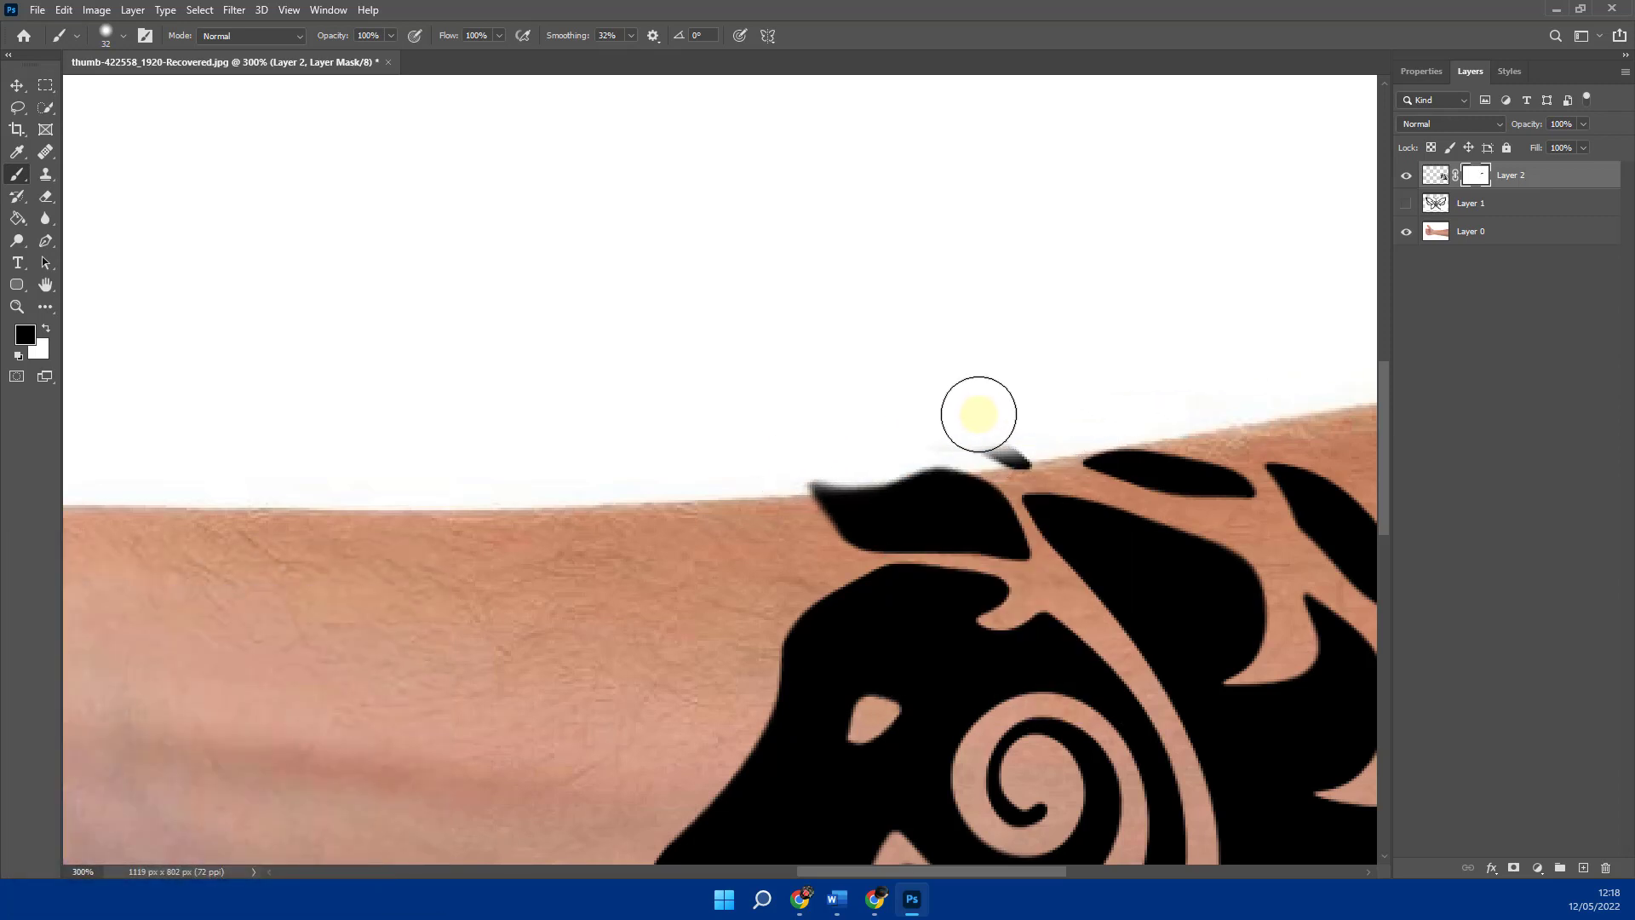
drag(1019, 419, 998, 439)
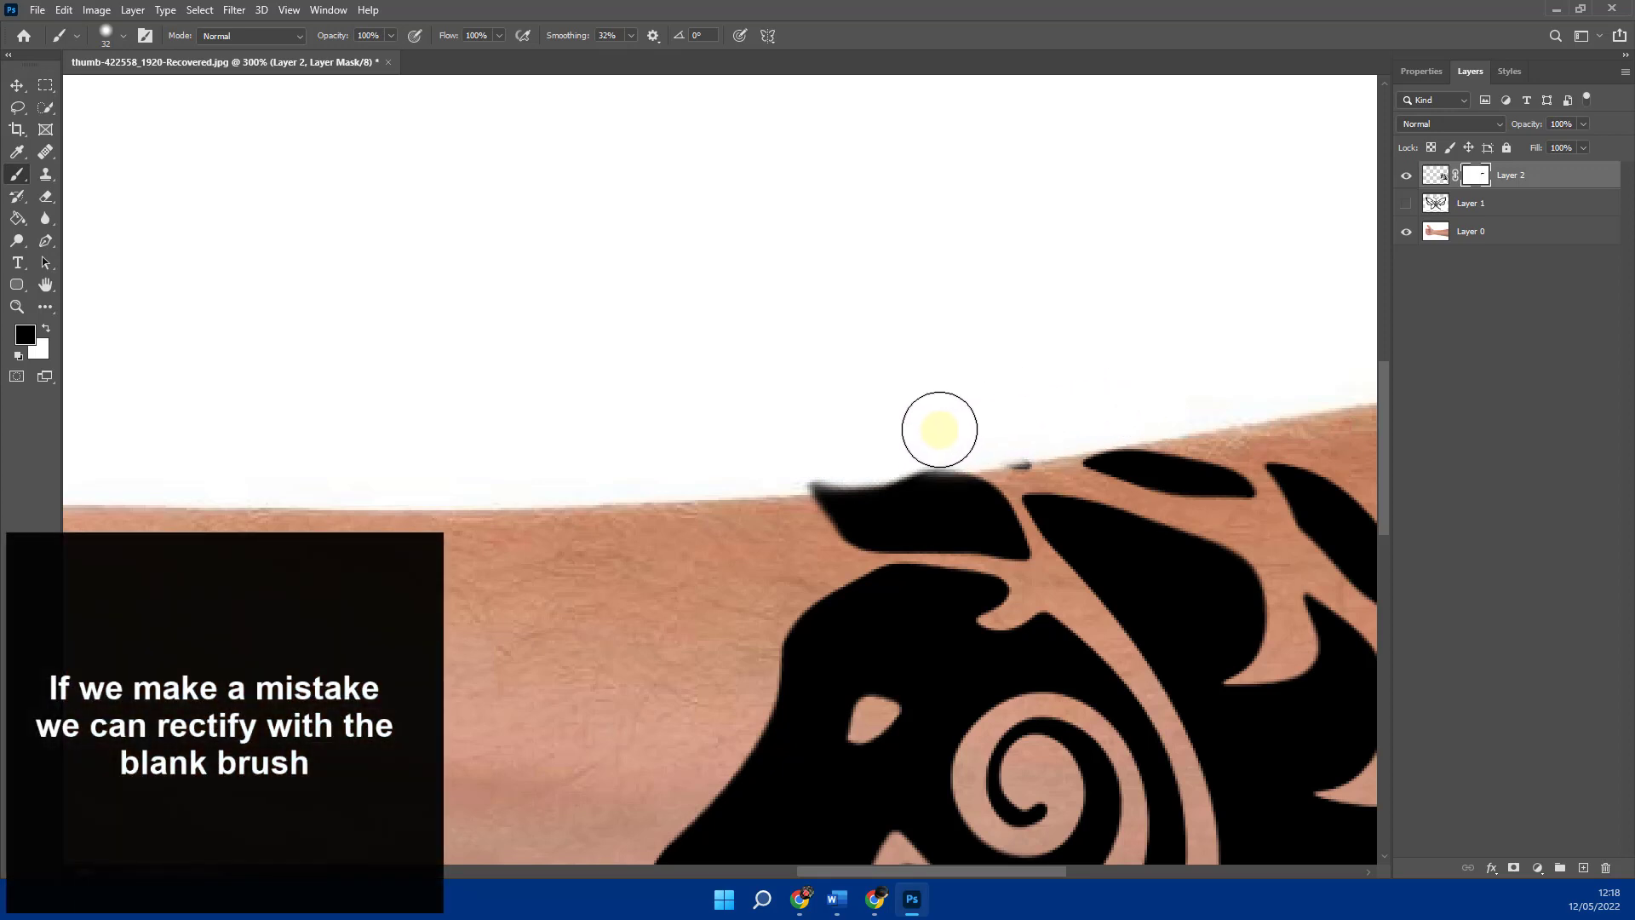
Step: Trim the mask along the arm's top and lower edges, undo the last stroke, and zoom out
drag(939, 429, 800, 449)
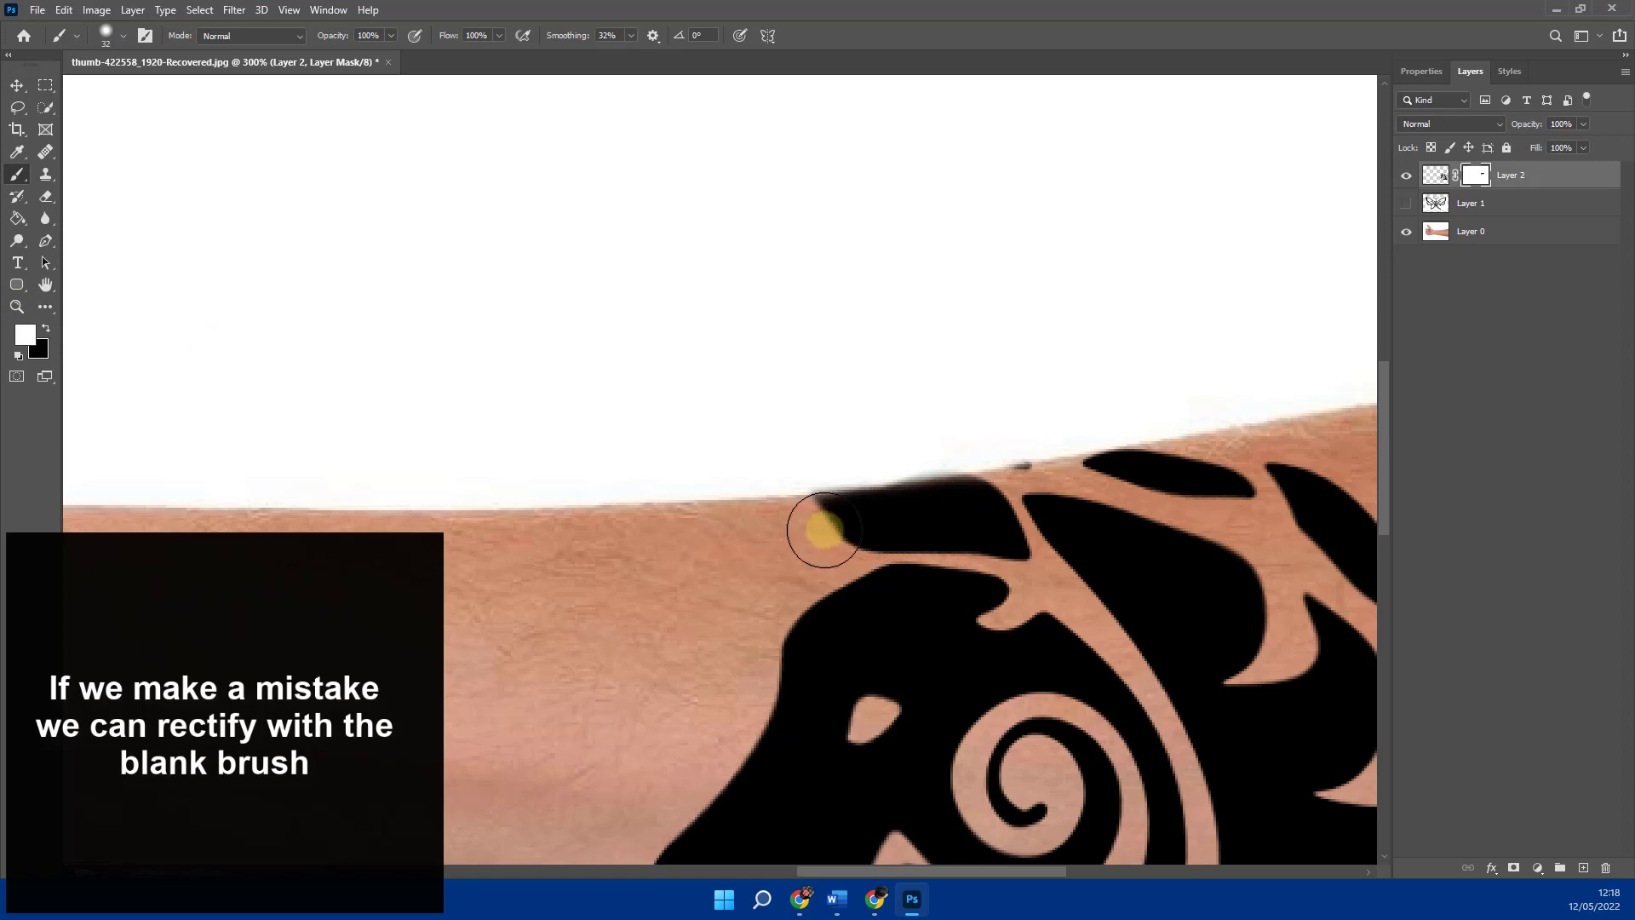
drag(867, 285, 869, 486)
drag(413, 289, 571, 449)
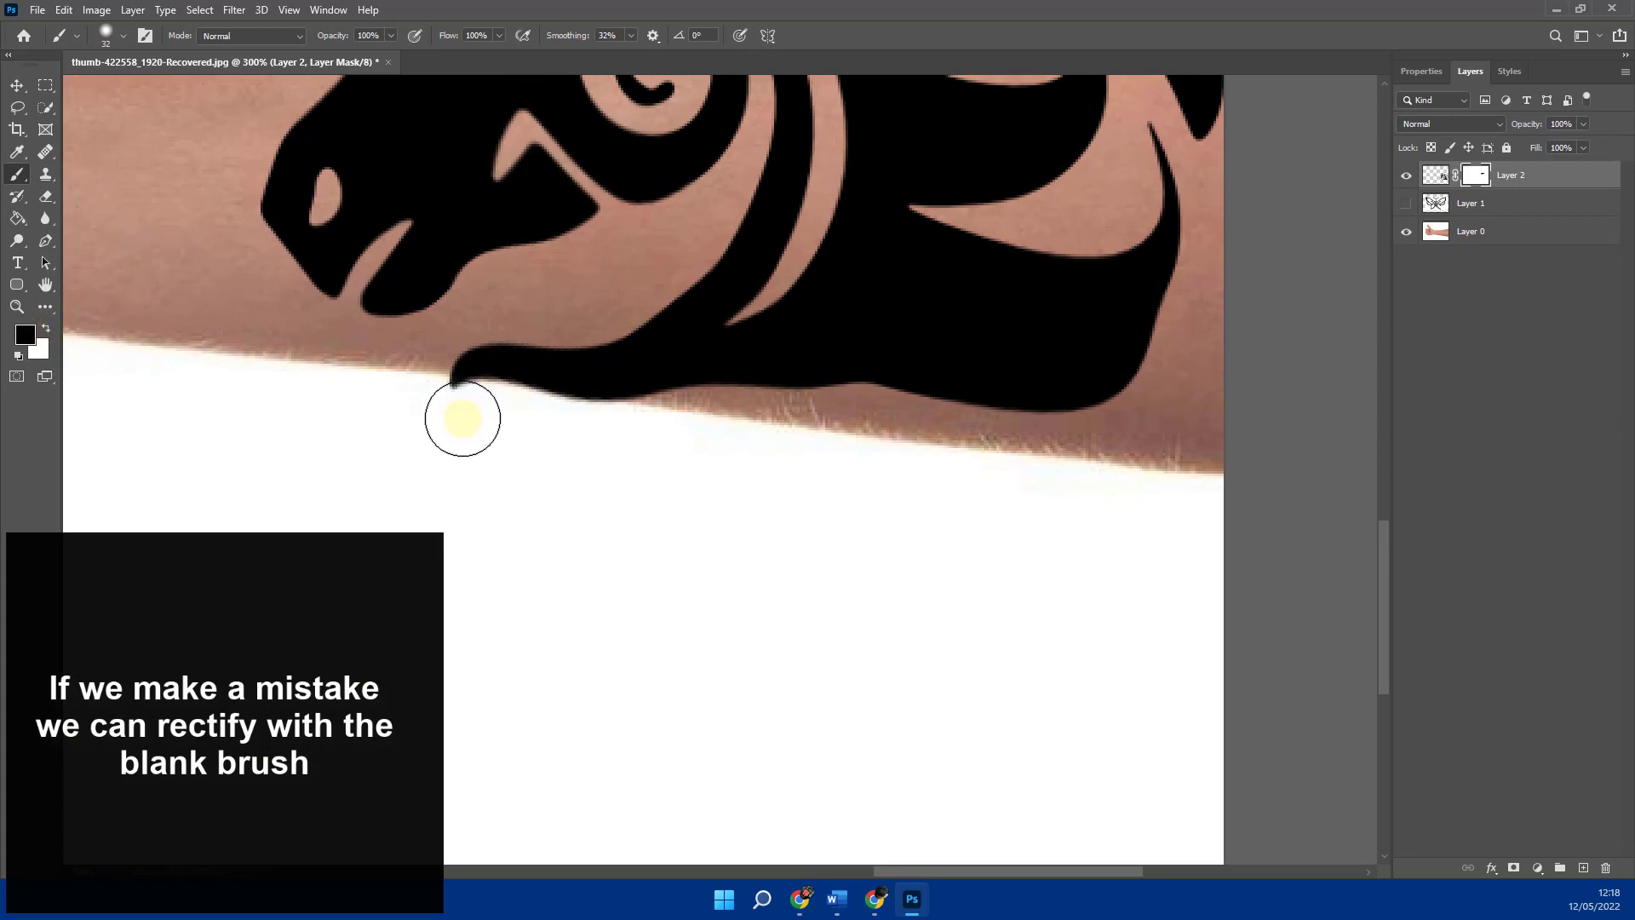
mouse_move(462, 419)
mouse_down()
mouse_move(428, 409)
mouse_move(687, 445)
mouse_move(959, 442)
mouse_move(880, 412)
mouse_up()
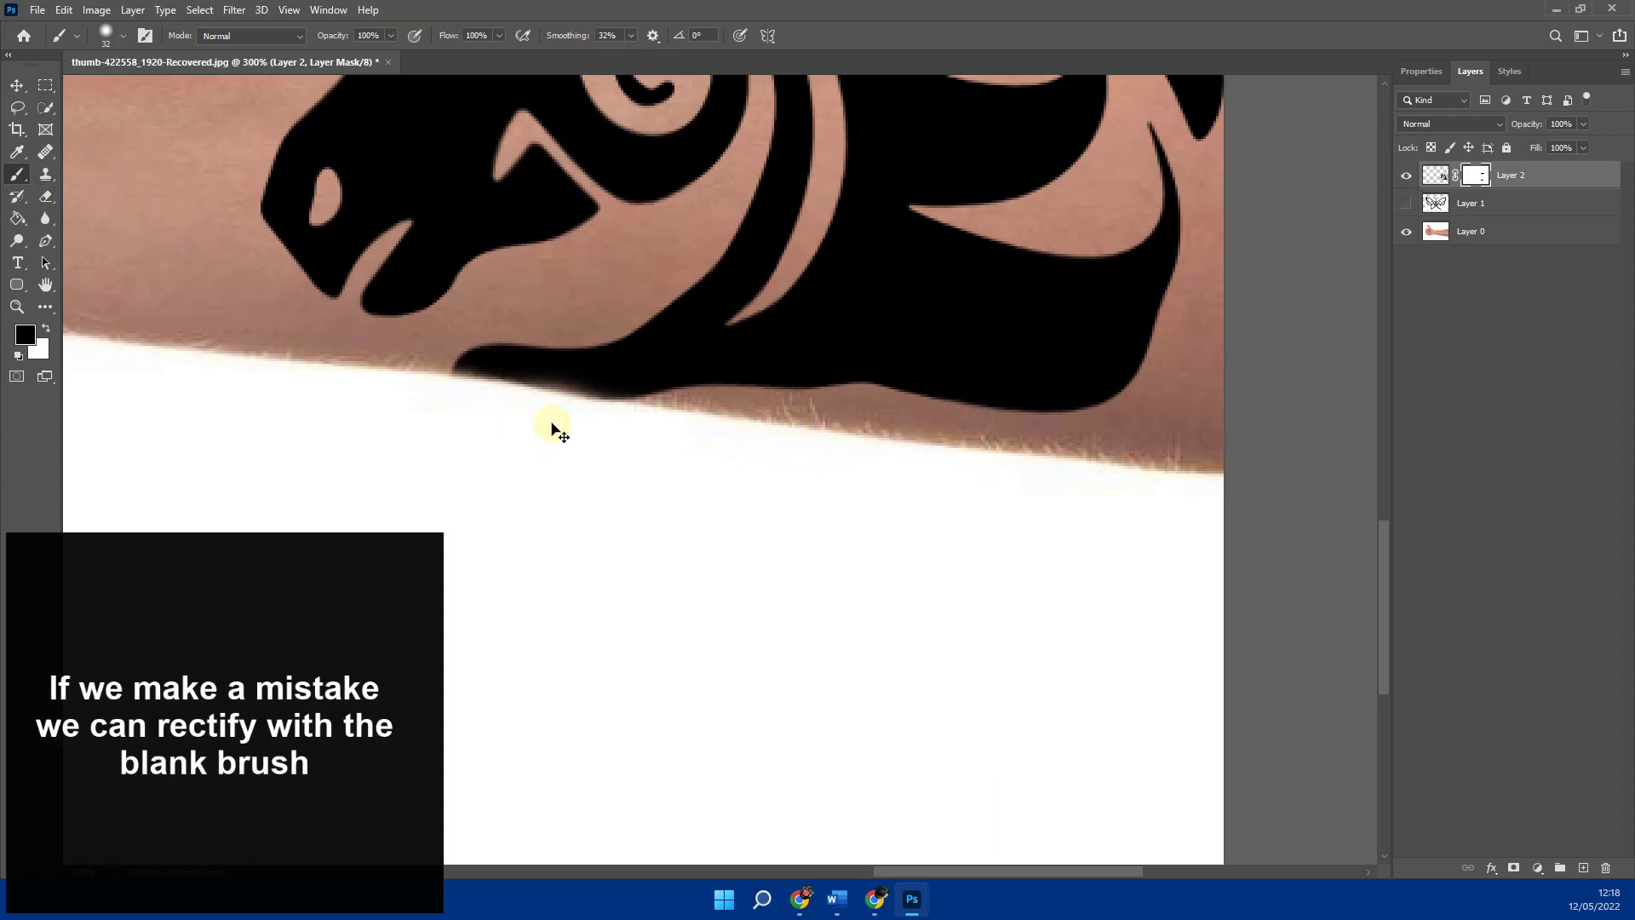
key(ctrl+z)
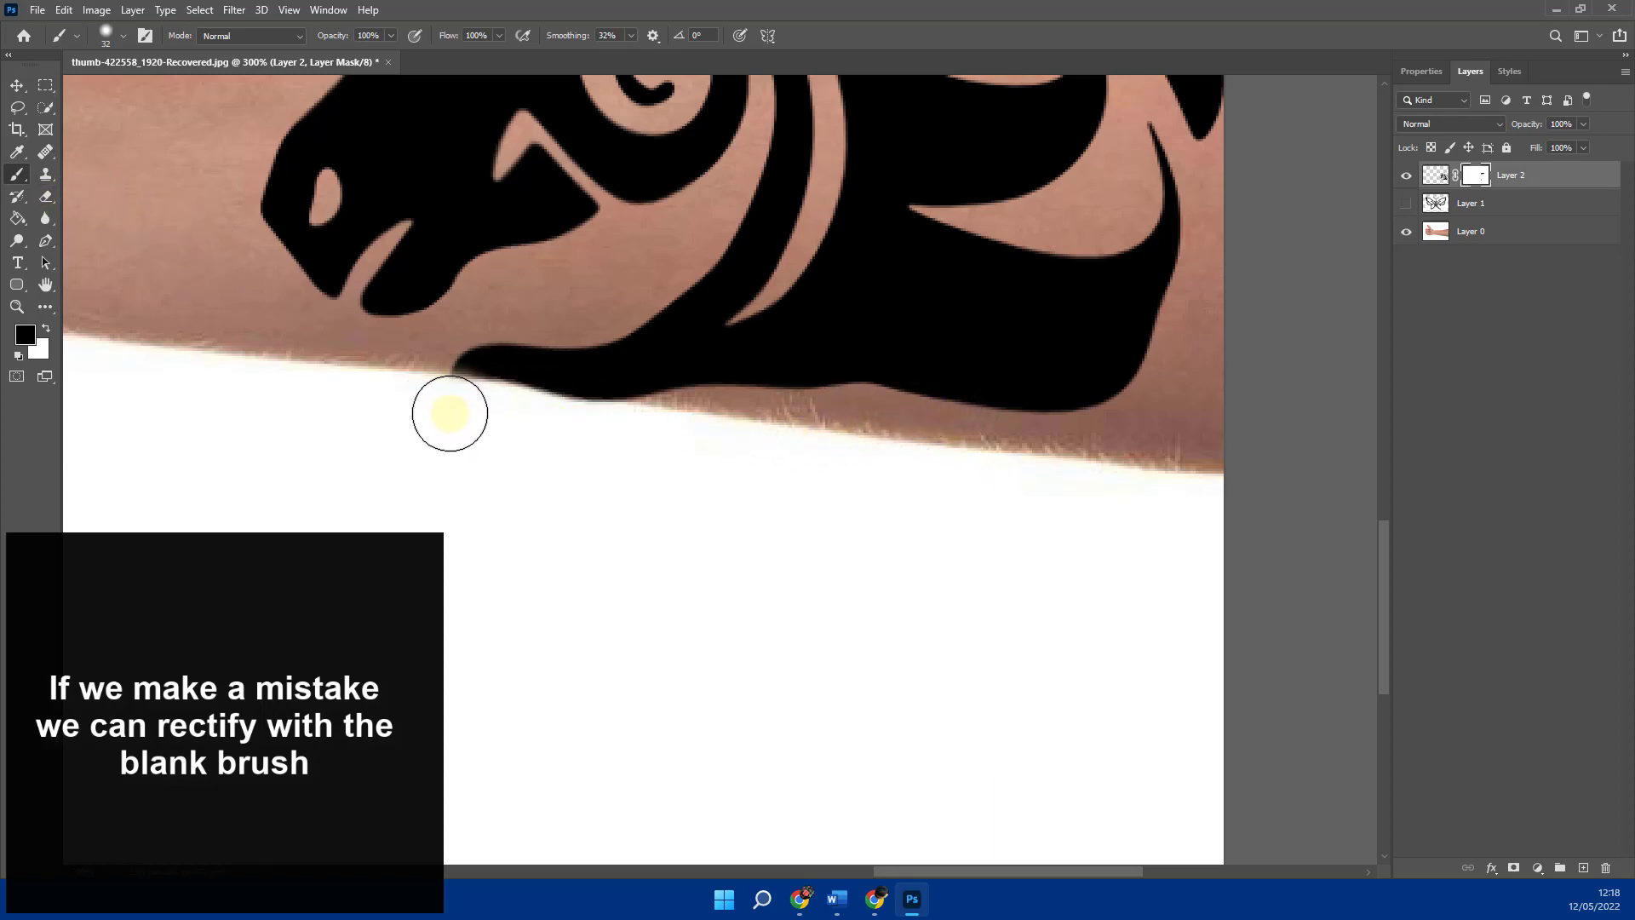
key(ctrl+minus)
key(ctrl+minus)
key(ctrl+minus)
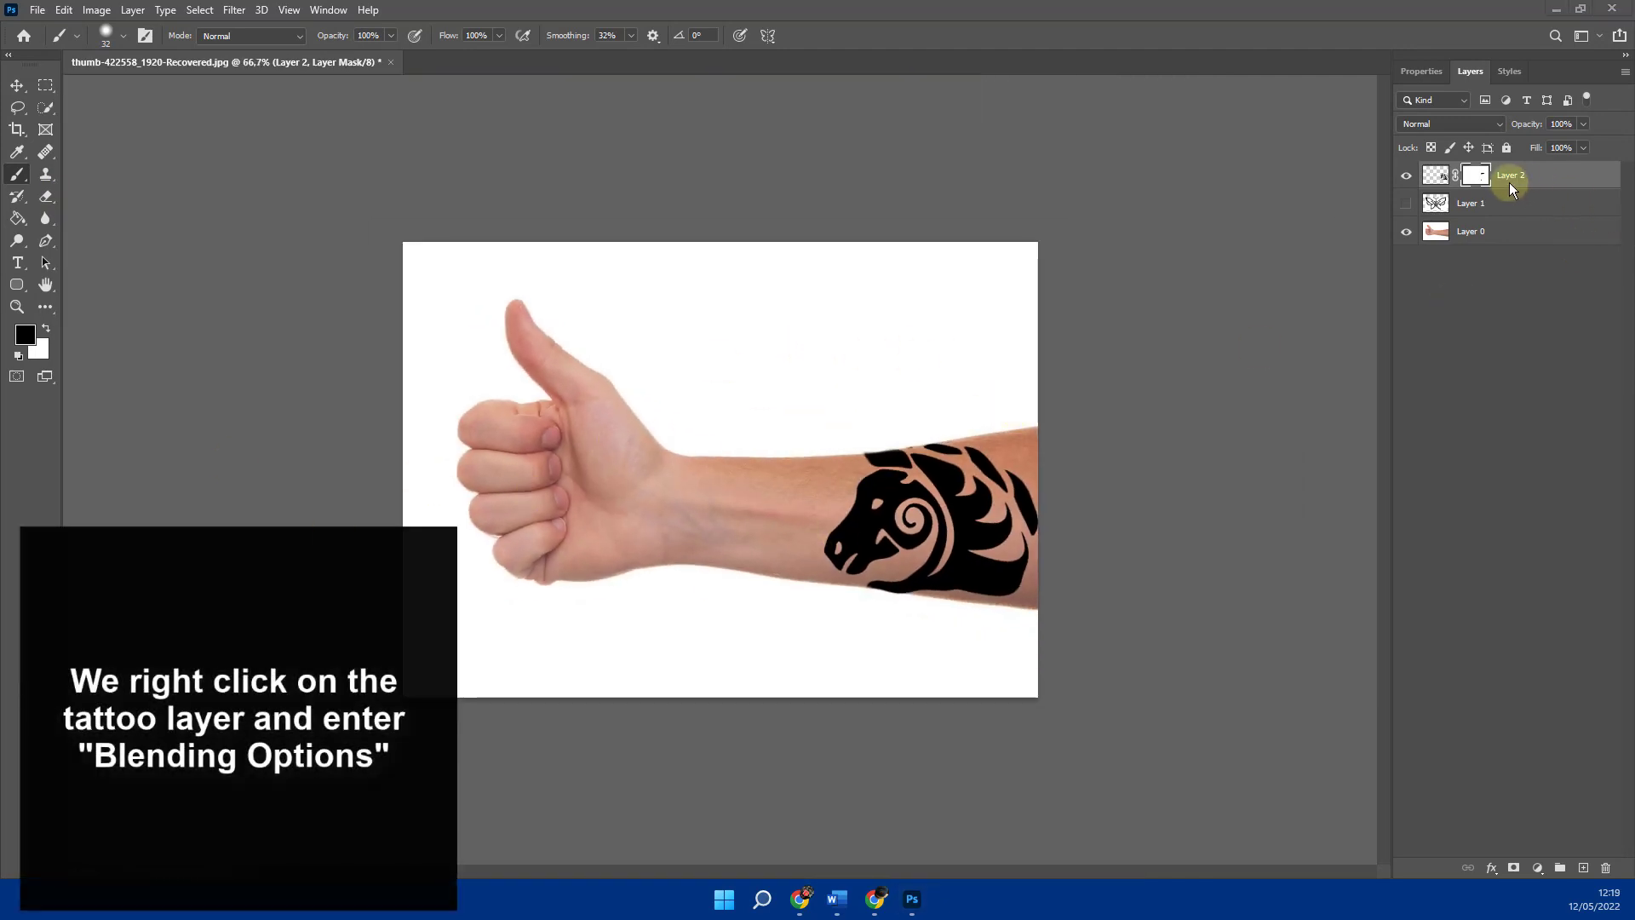
Step: Split Layer 2's Underlying Layer Blend If sliders to 2/127 and 134/255 and apply
right_click(1558, 175)
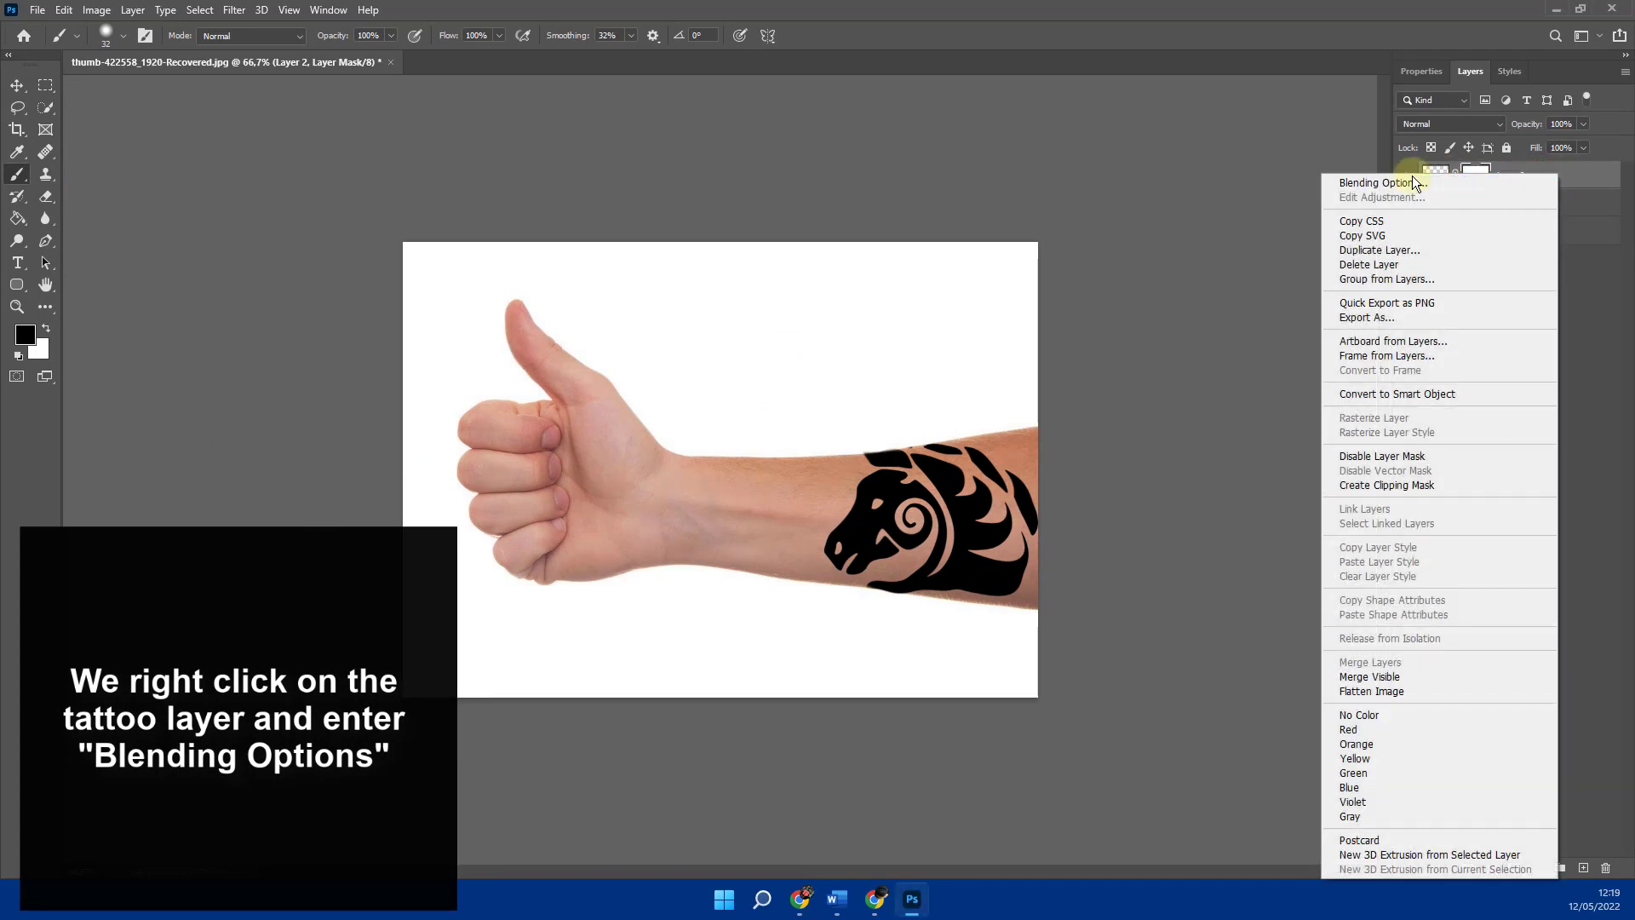
click(1384, 184)
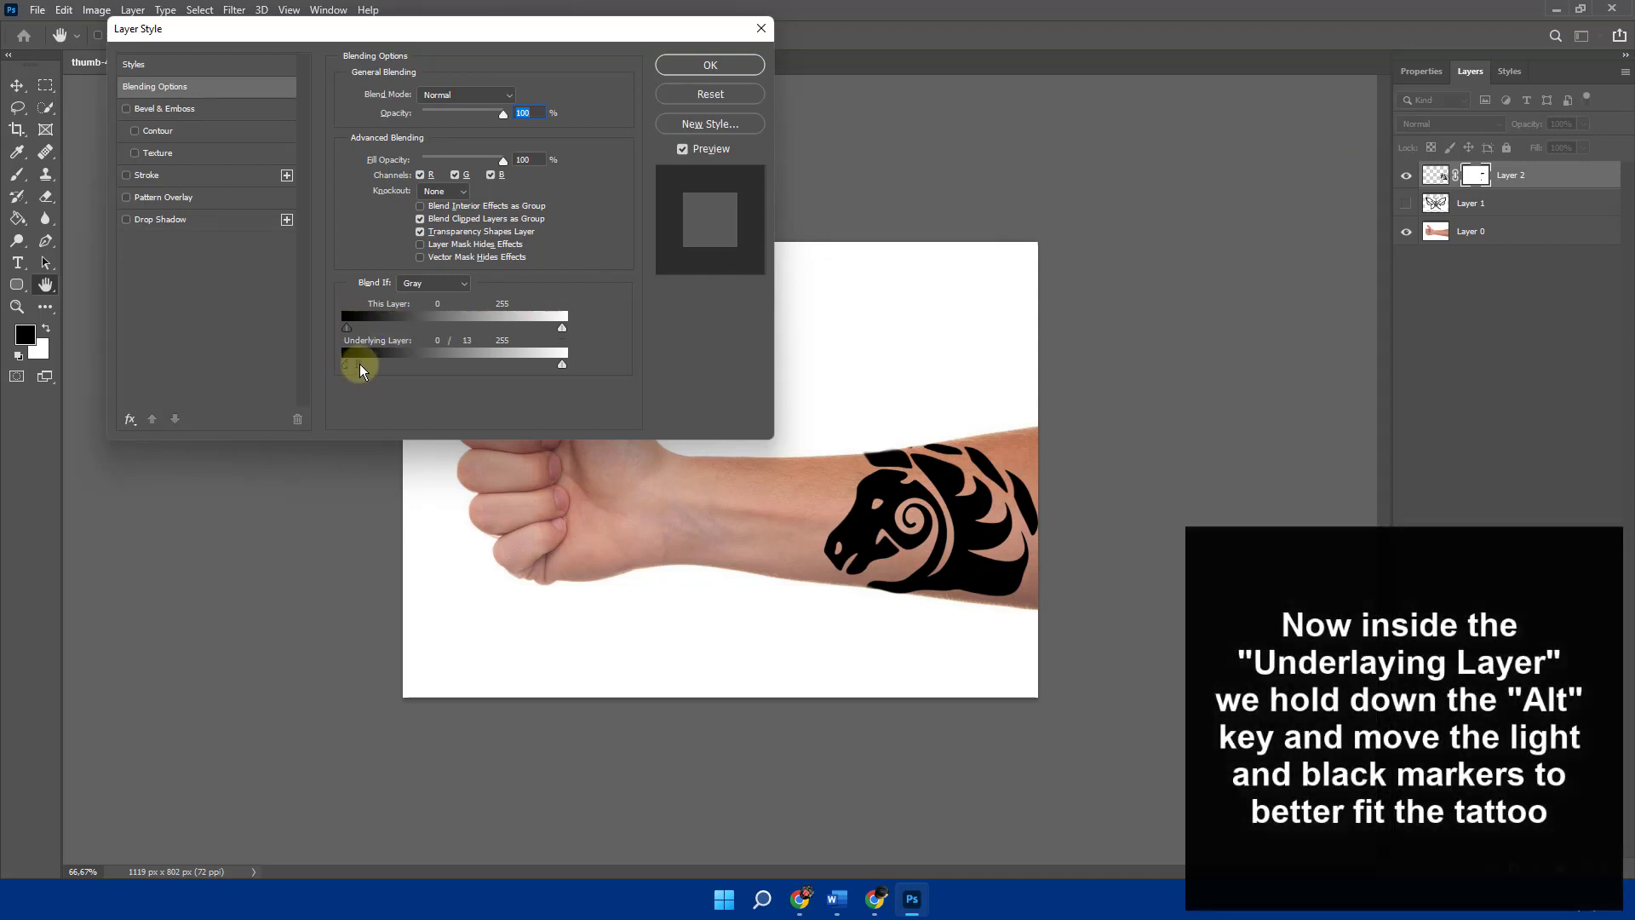
drag(360, 369, 448, 366)
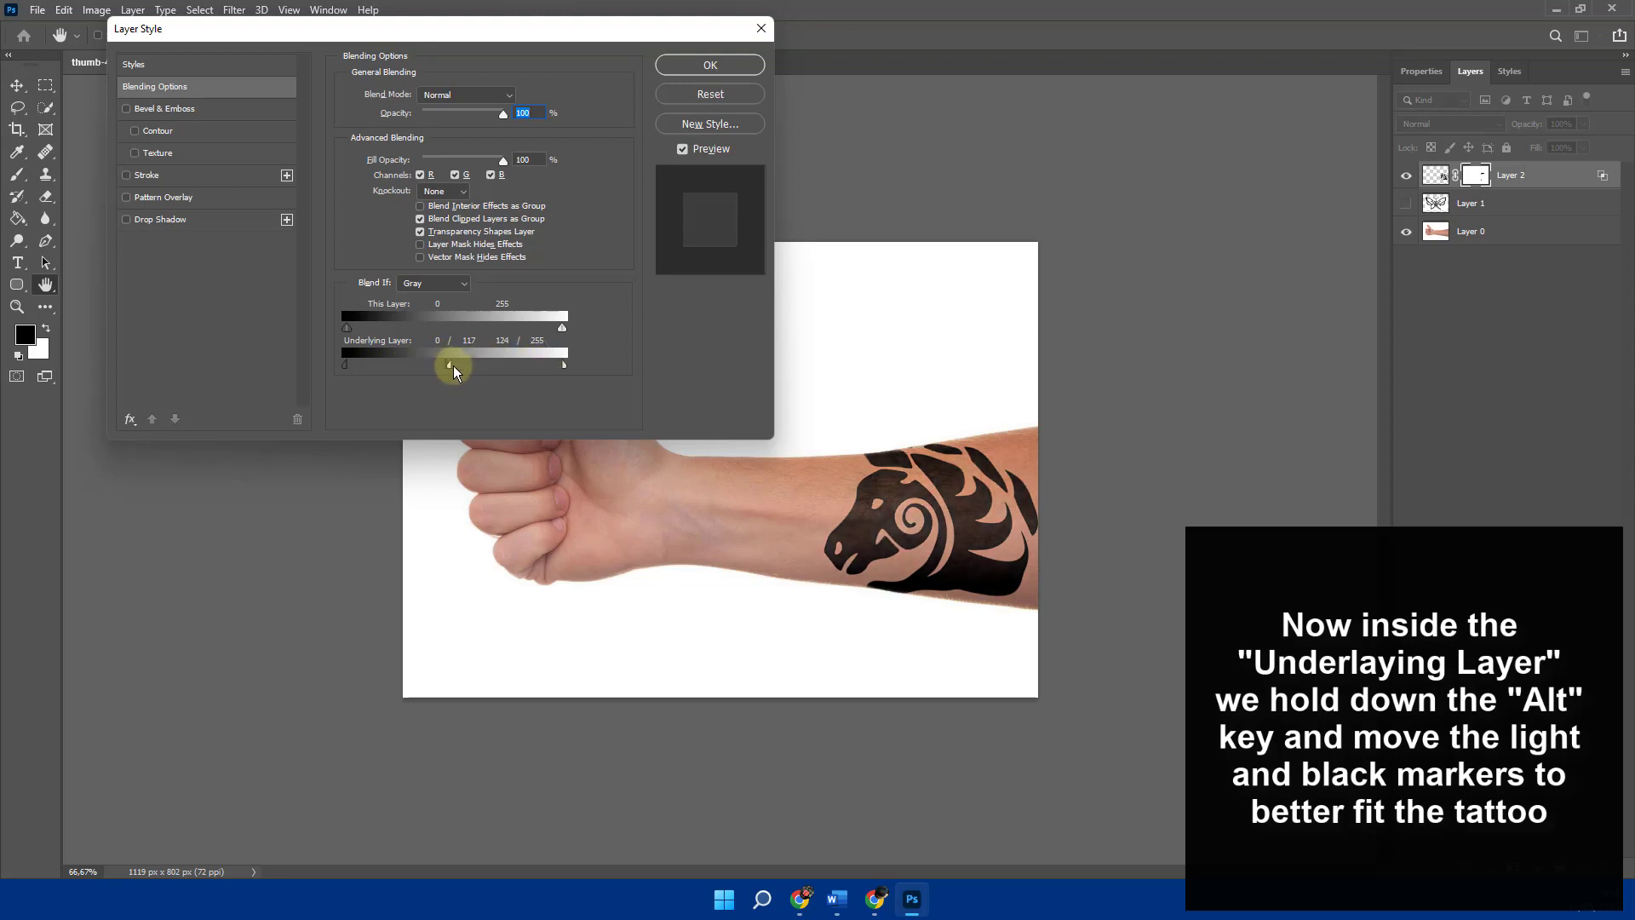
drag(453, 365, 426, 367)
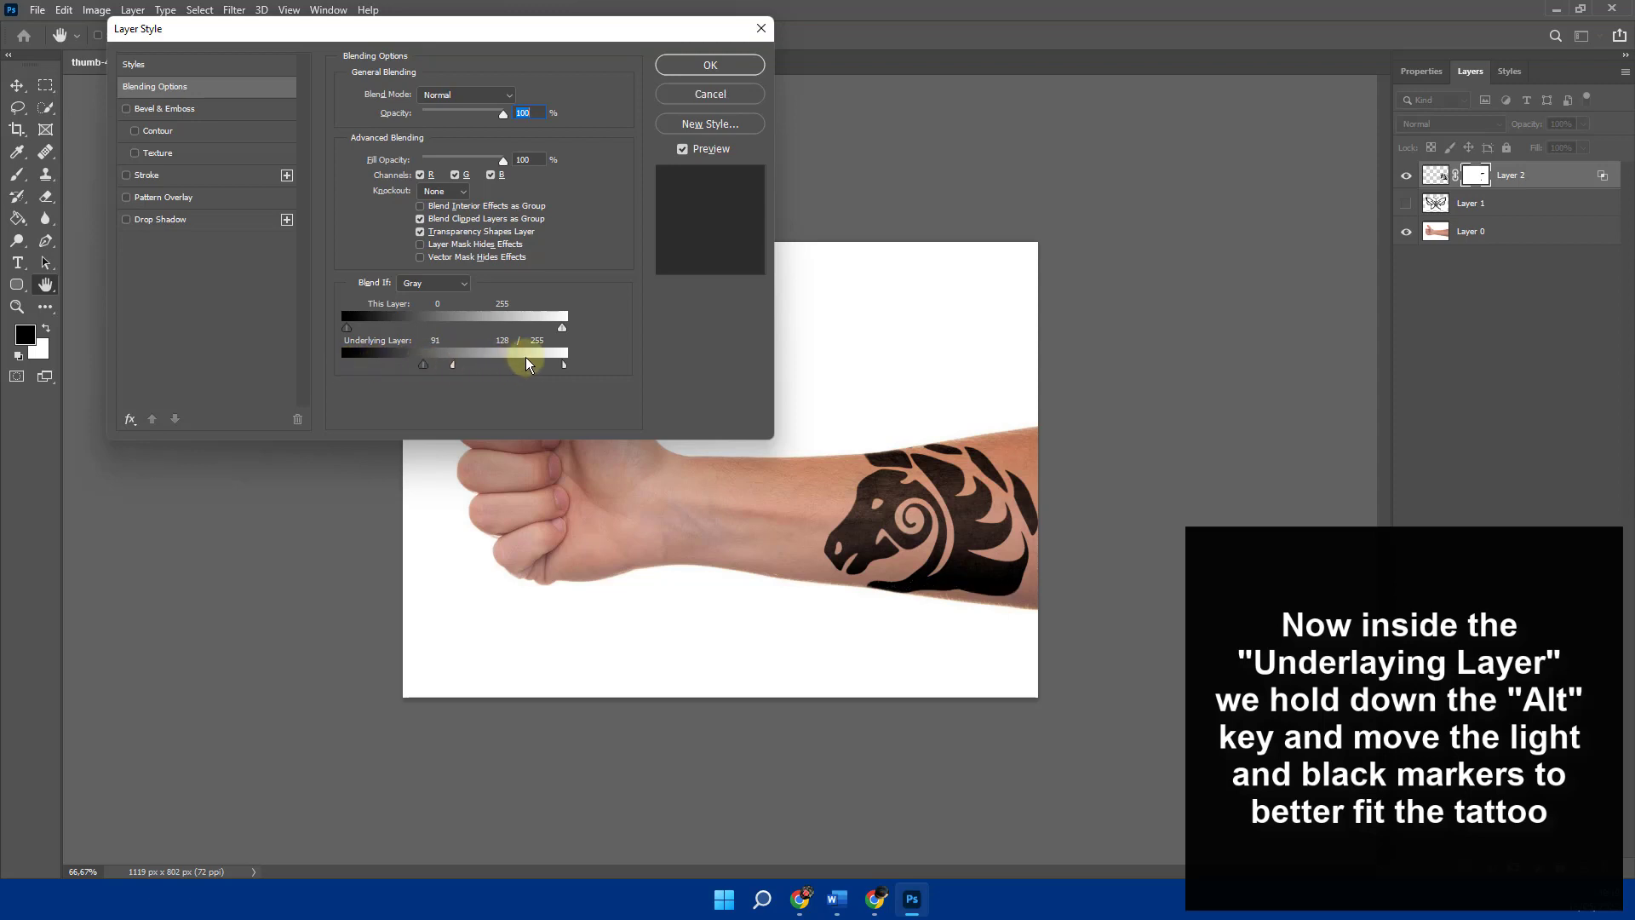
mouse_move(564, 365)
mouse_down()
mouse_move(543, 368)
mouse_move(565, 377)
mouse_up()
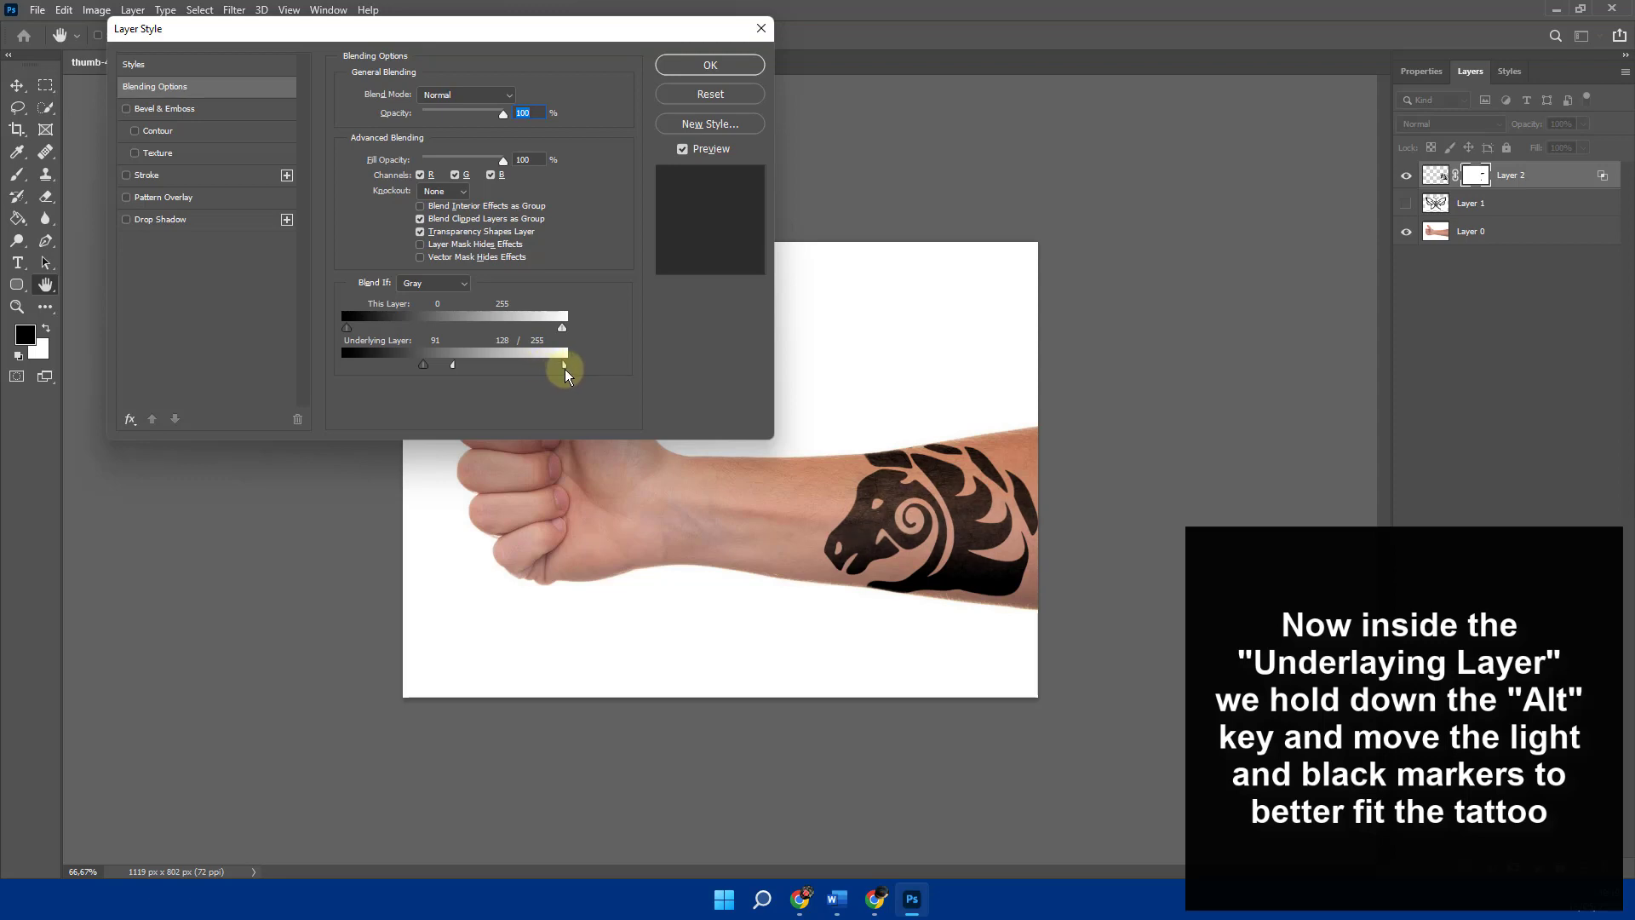
mouse_move(452, 364)
mouse_down()
mouse_move(437, 372)
mouse_move(457, 369)
mouse_up()
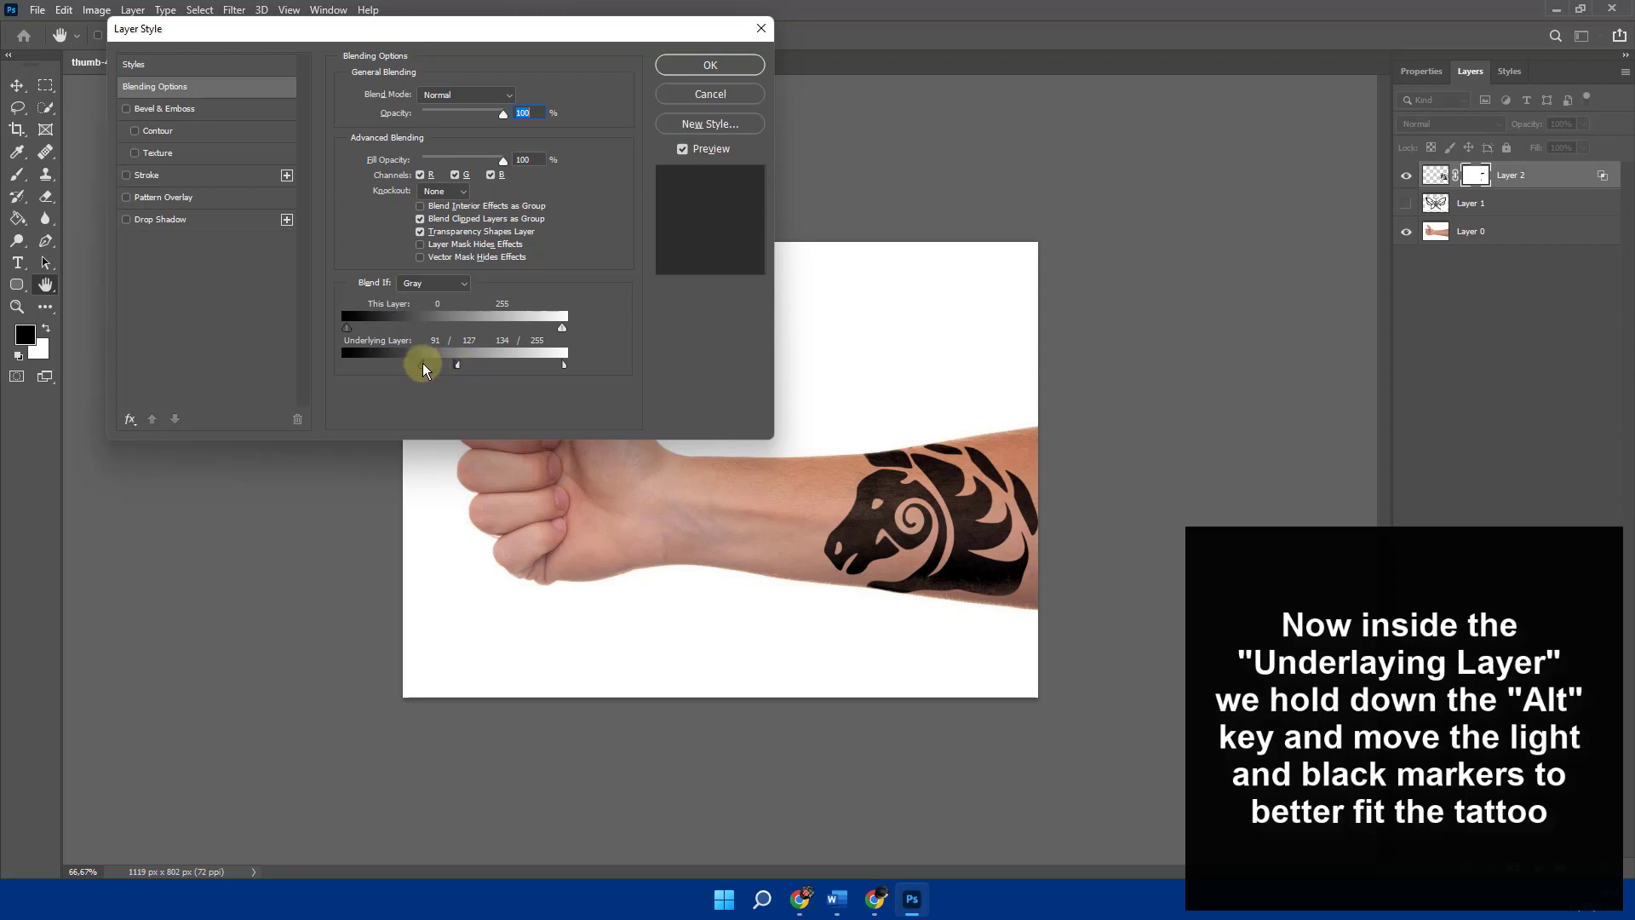
drag(421, 365, 349, 373)
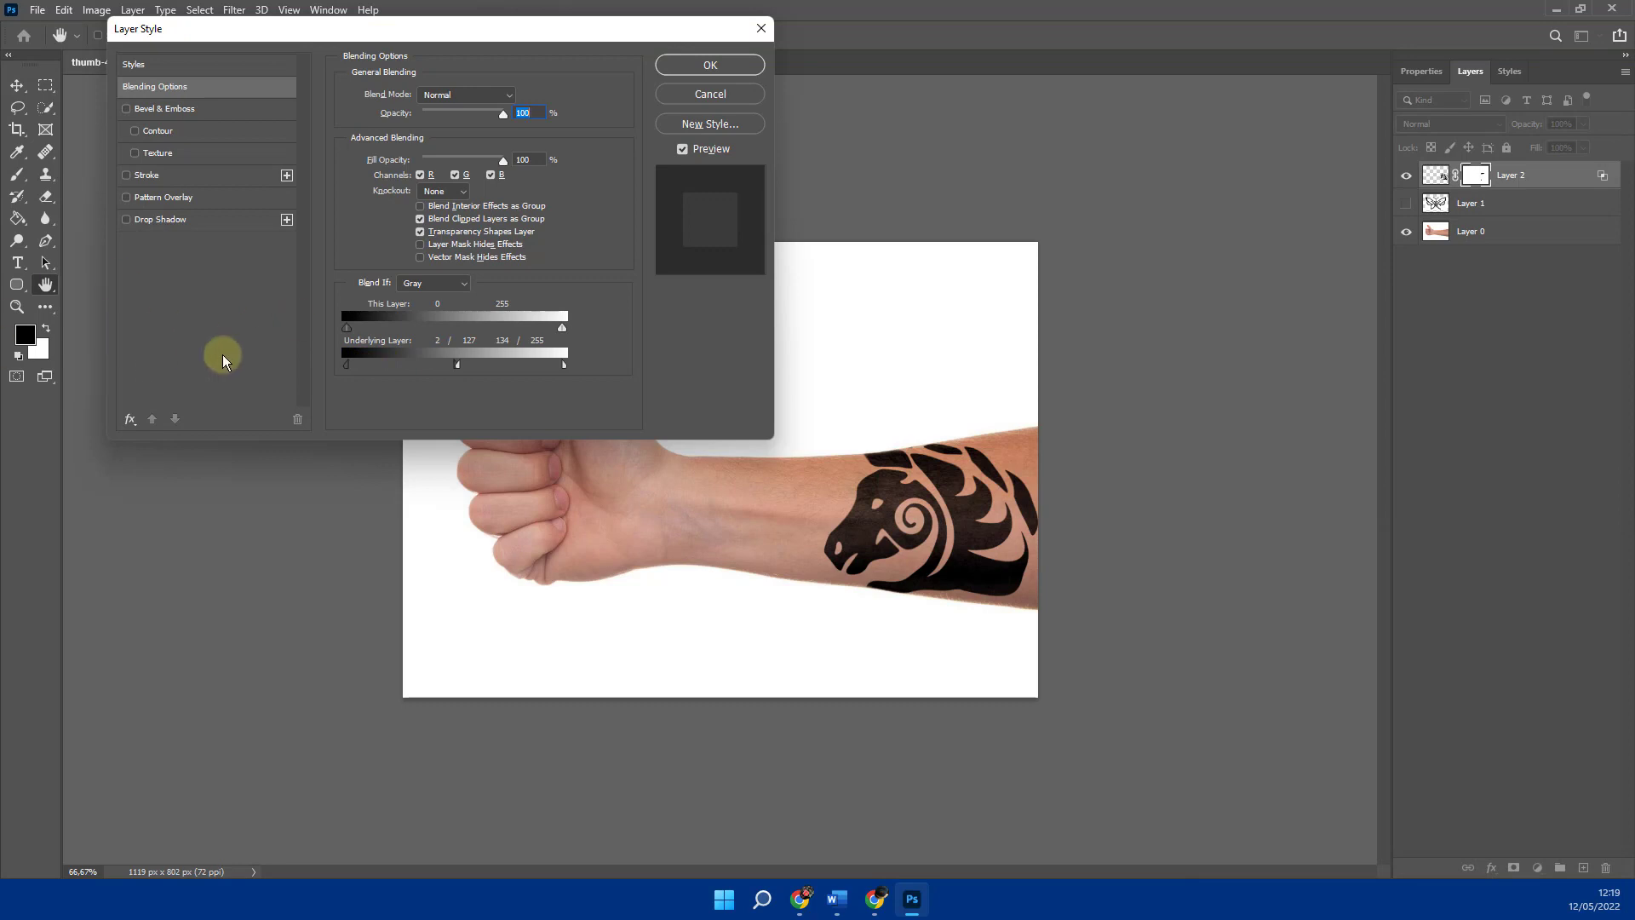
click(706, 66)
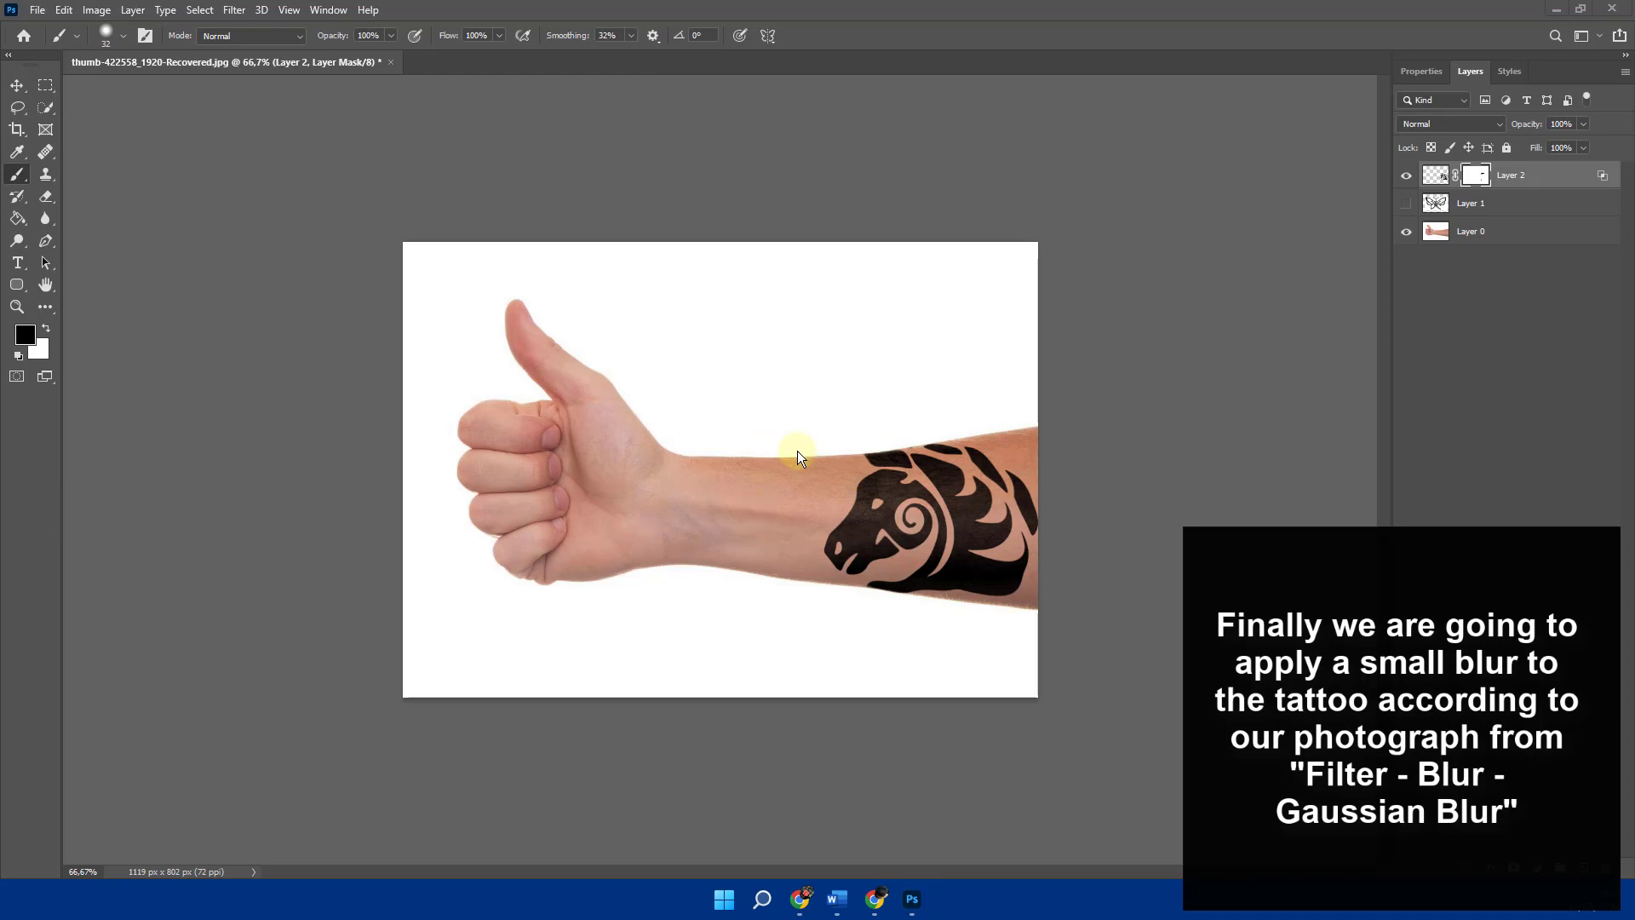
Step: Apply a 1,5-pixel Gaussian Blur to Layer 2's tattoo image, then view at actual size
click(1436, 177)
click(235, 10)
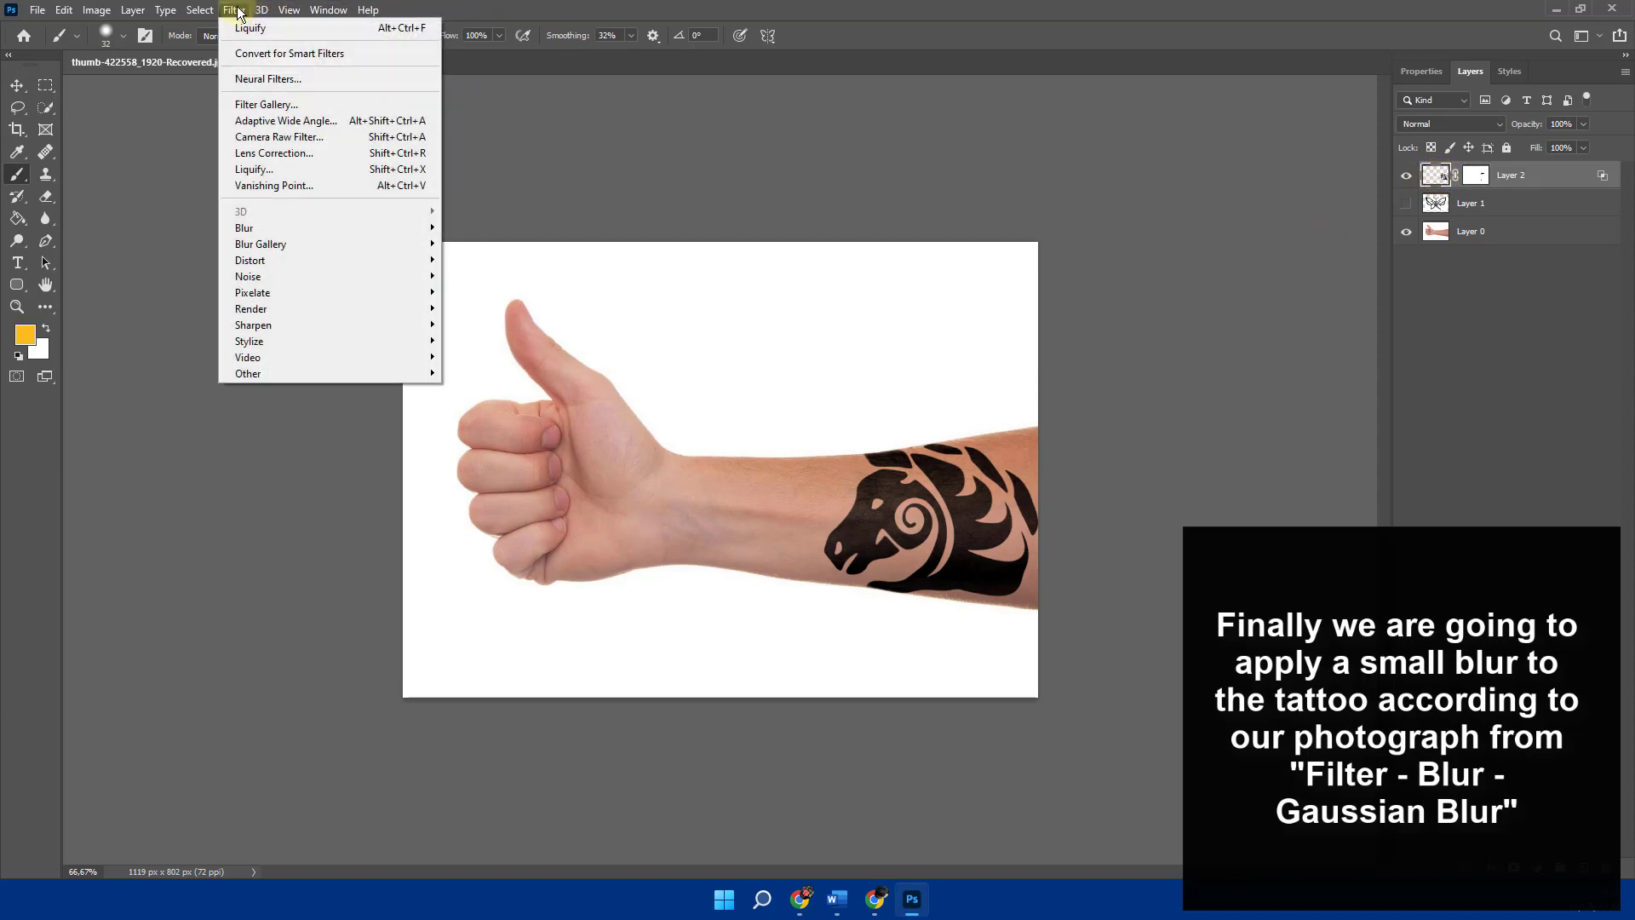
click(387, 230)
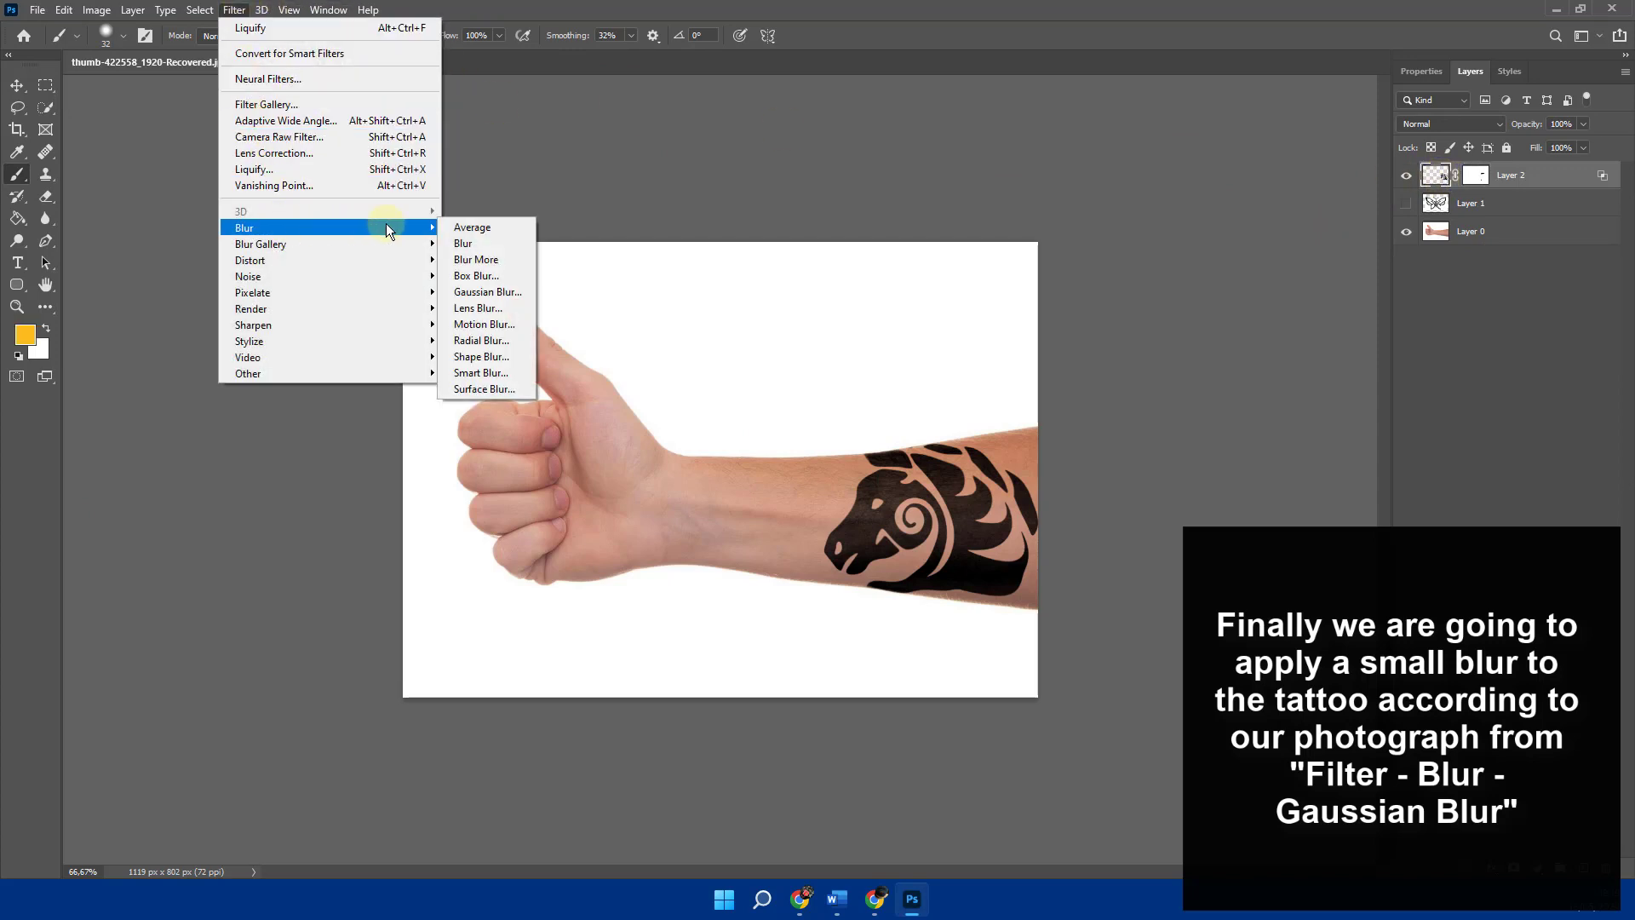
click(489, 293)
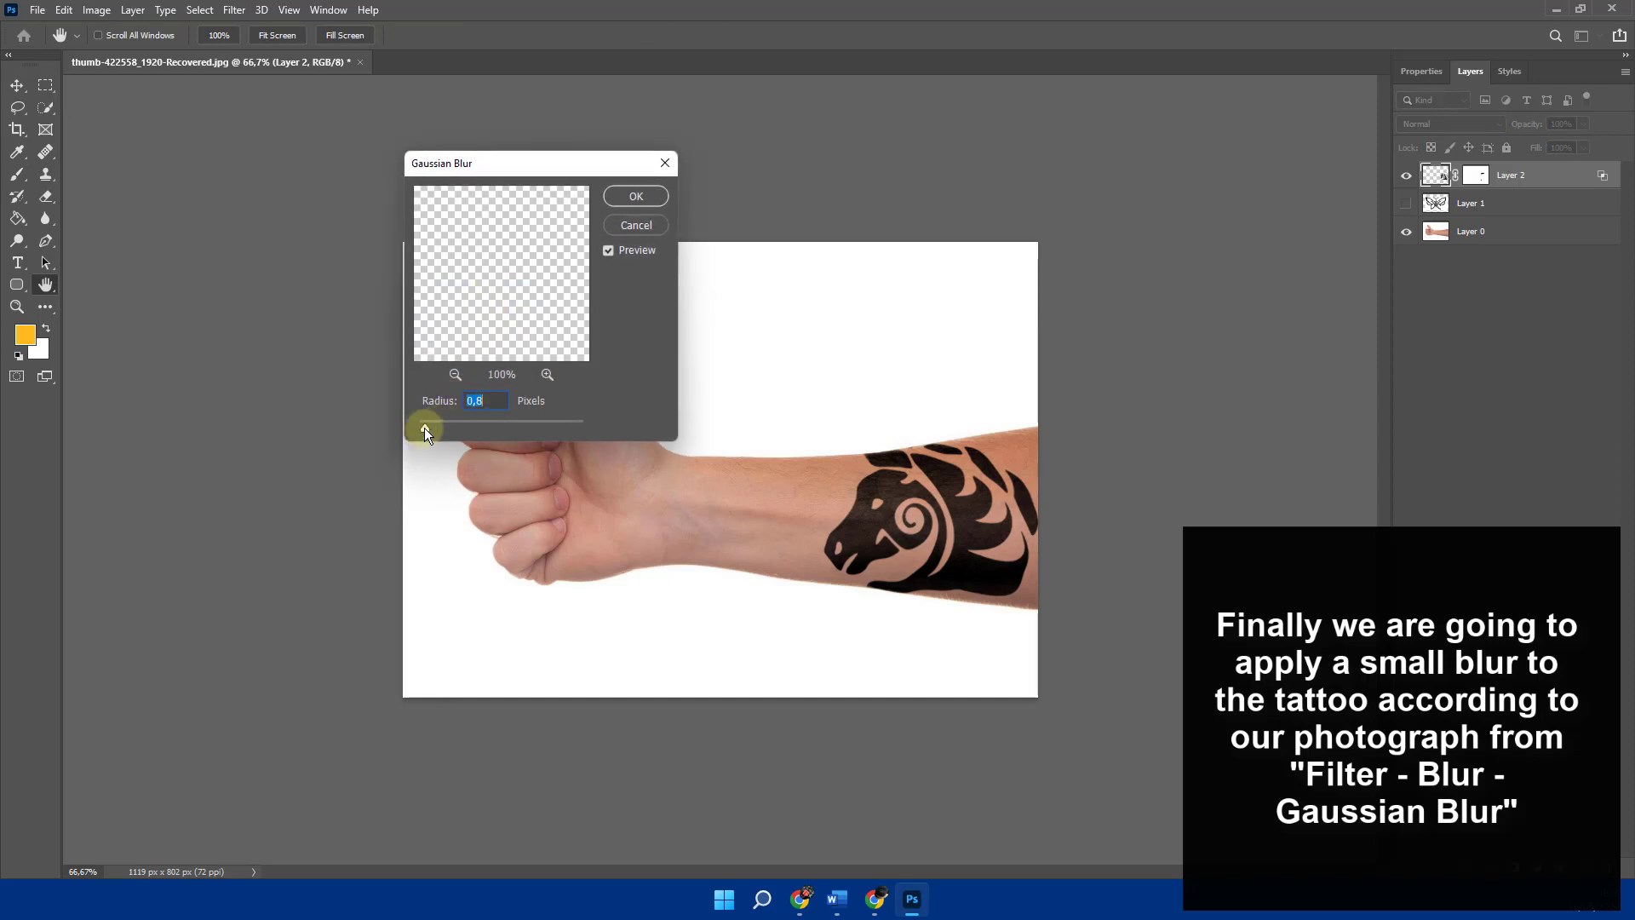
drag(424, 427, 423, 428)
click(635, 198)
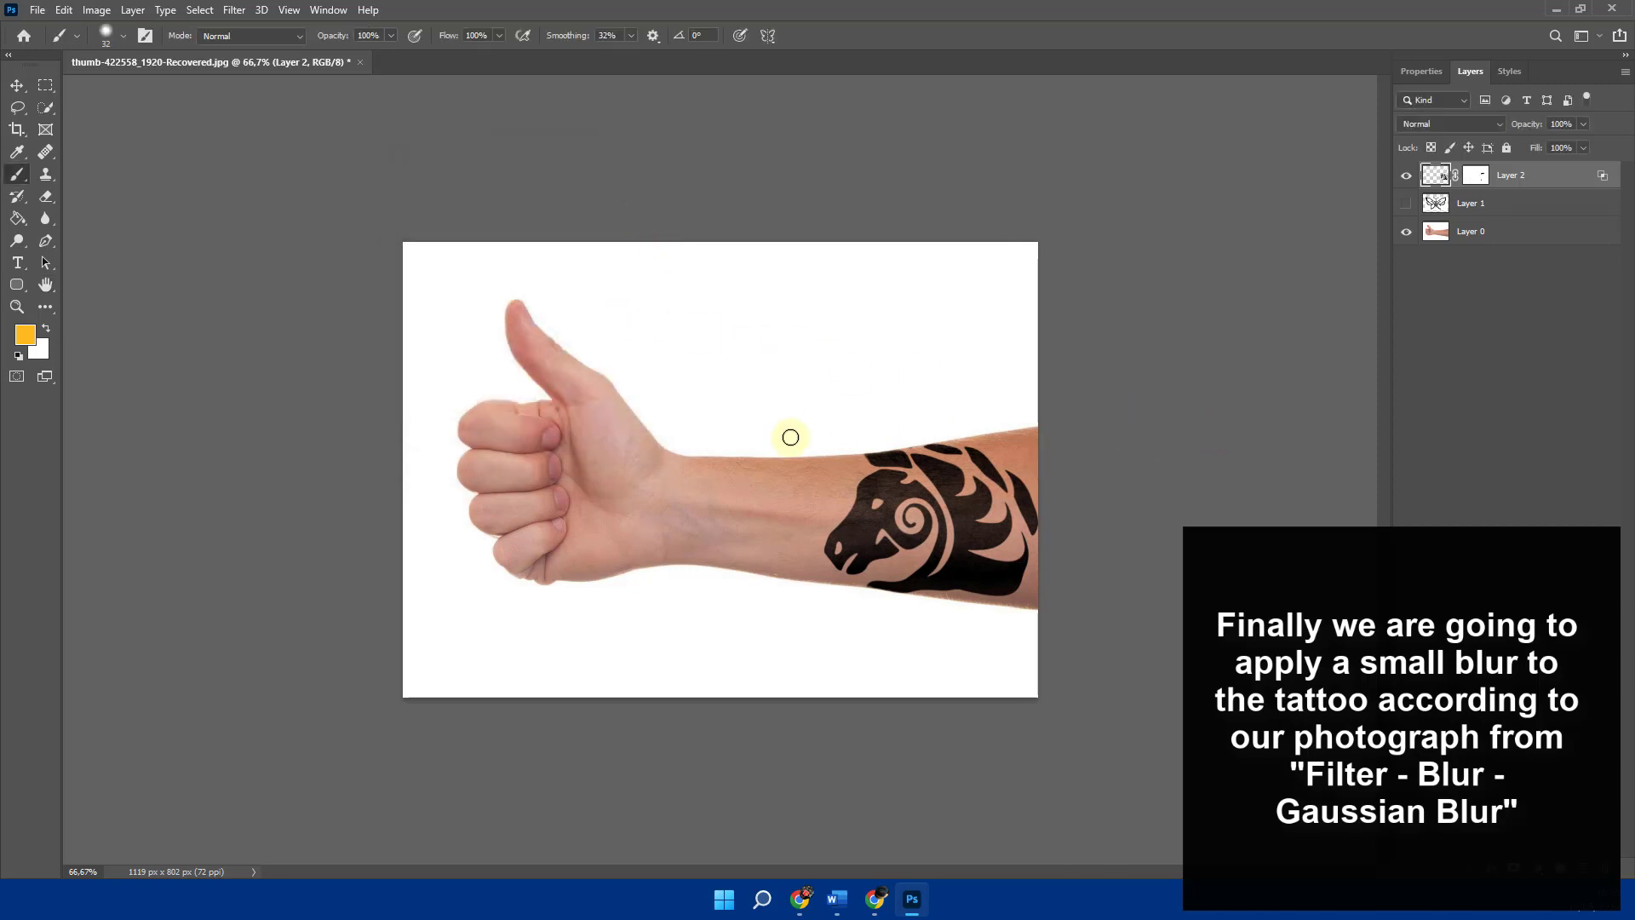
key(ctrl+1)
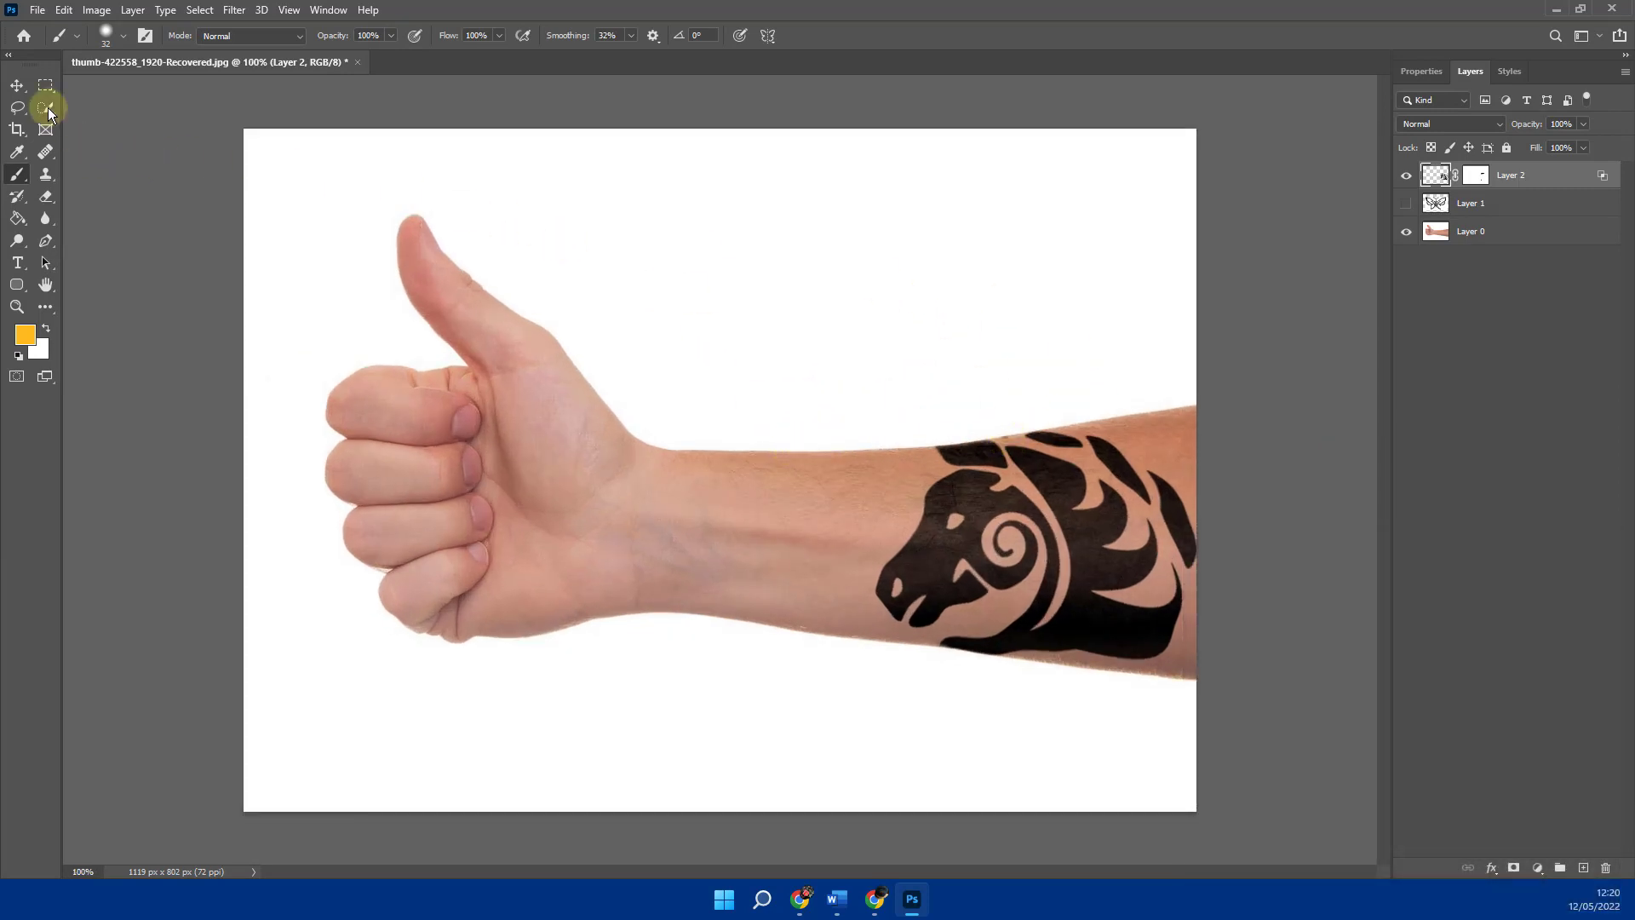
click(16, 85)
click(334, 313)
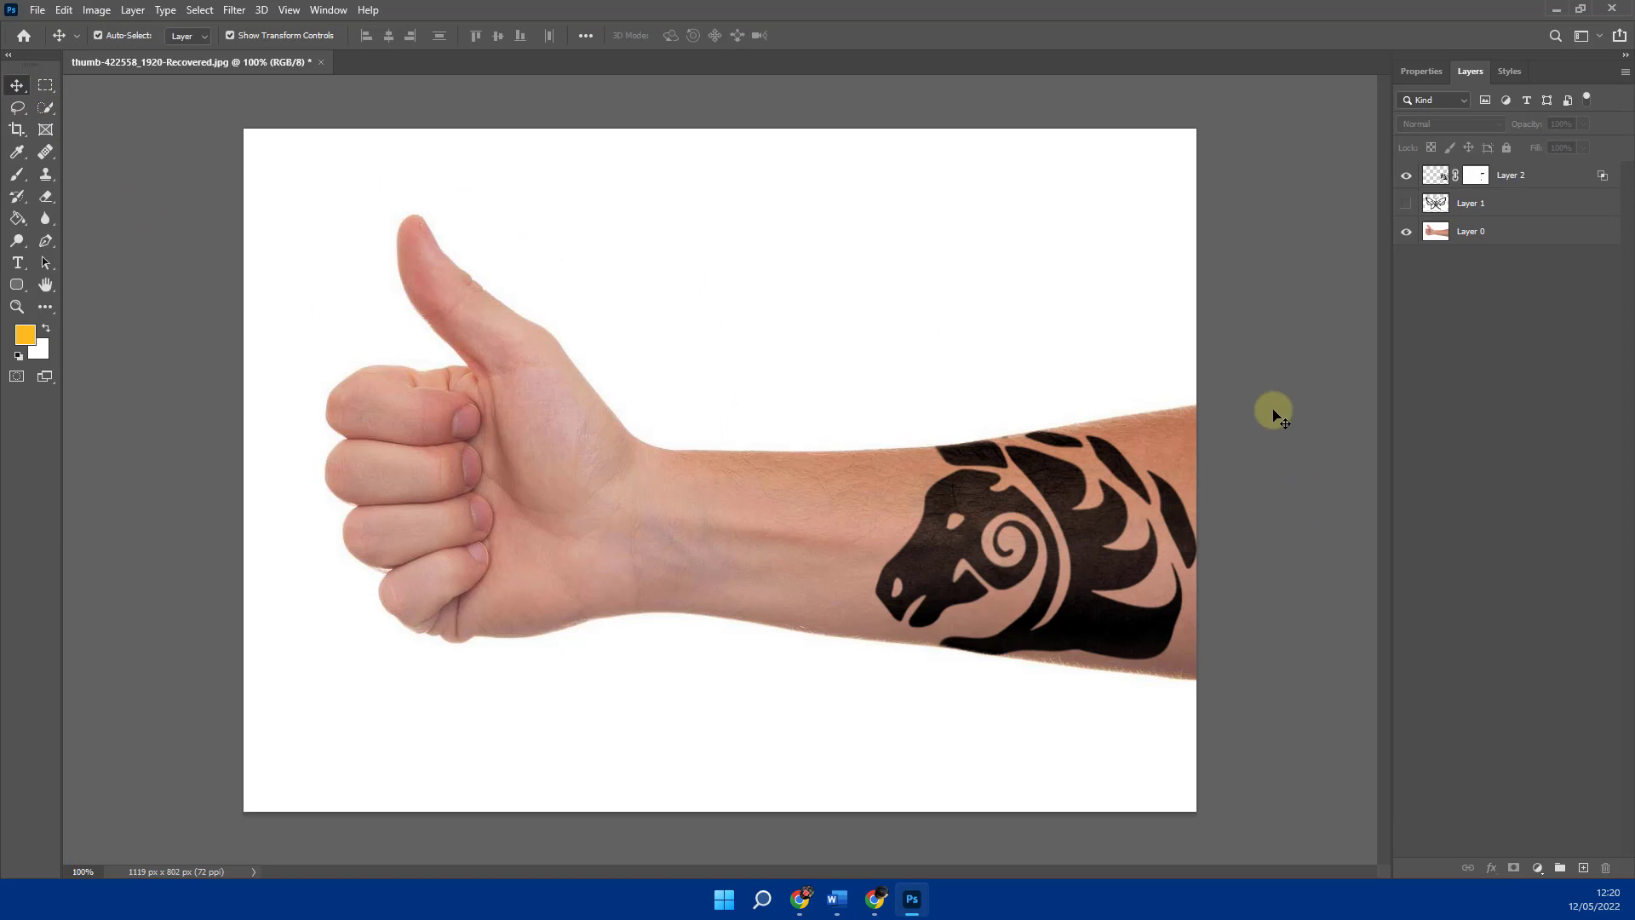